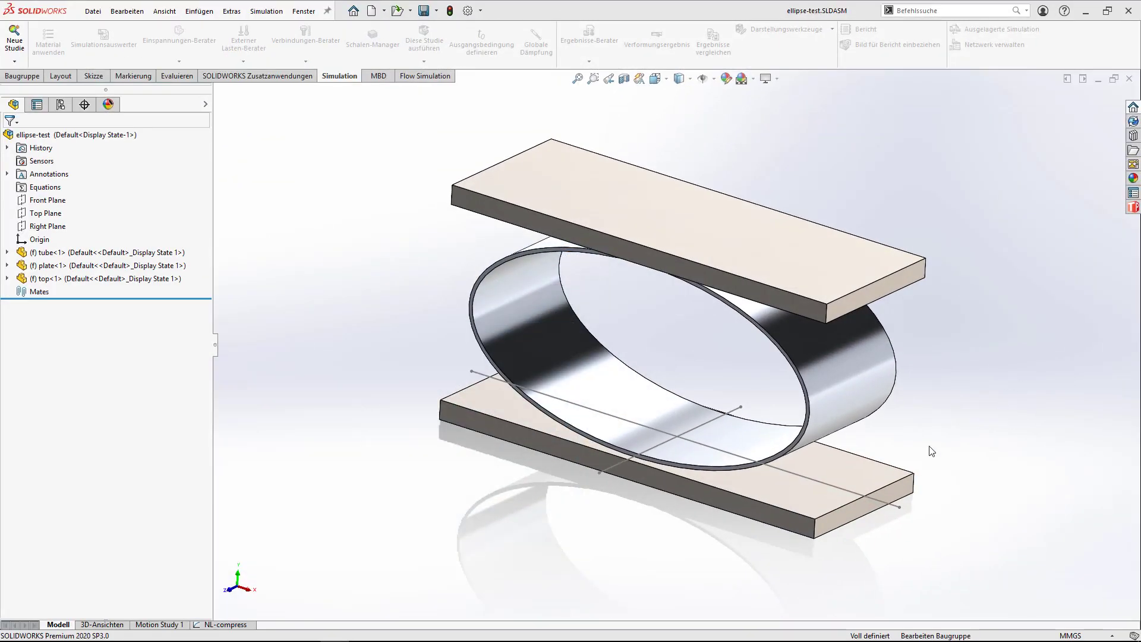
Enable the 3DEXPERIENCE PLM Services add-in from Zusatzanwendungen
{"action": "left_click", "coordinate": [481, 10]}
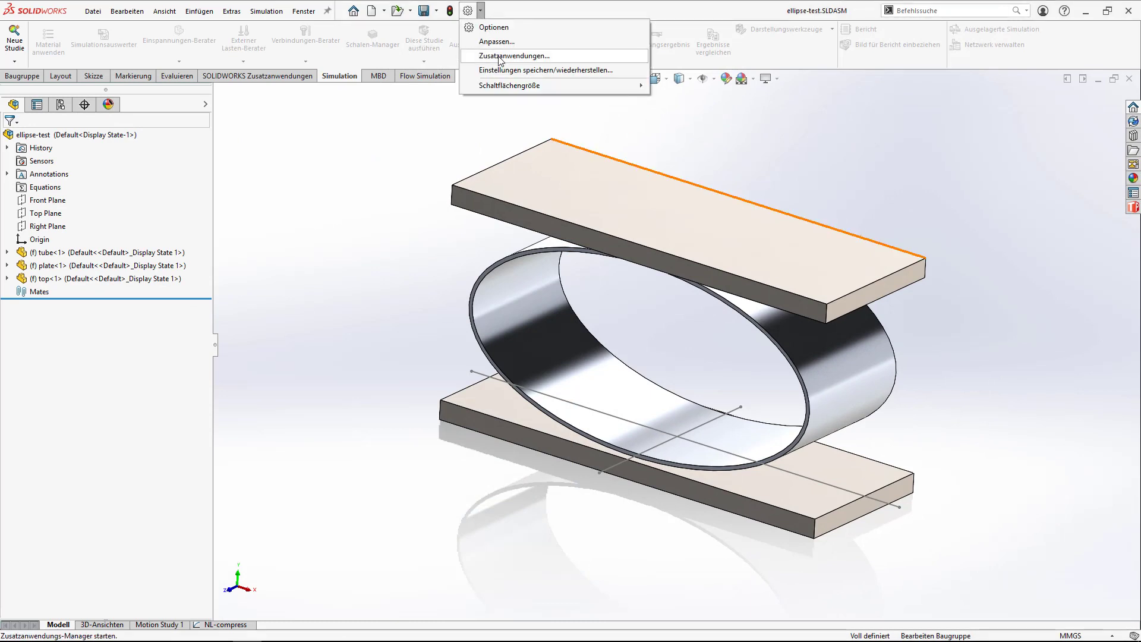
{"action": "left_click", "coordinate": [499, 56]}
{"action": "scroll", "coordinate": [281, 306], "scroll_direction": "down", "scroll_amount": 1}
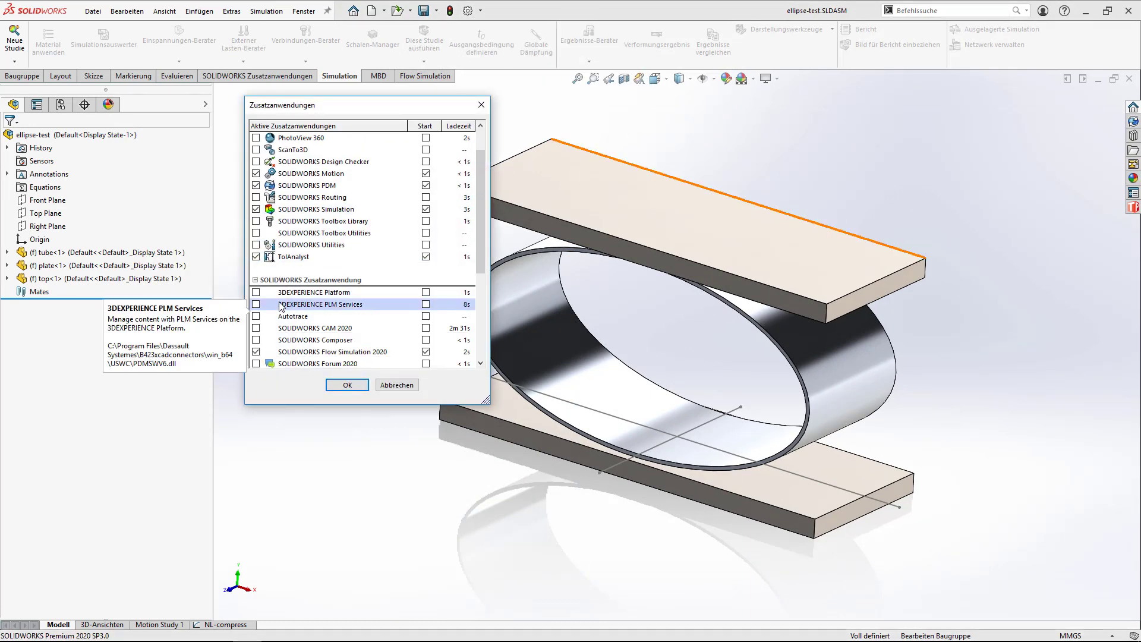
{"action": "left_click", "coordinate": [256, 305]}
{"action": "left_click", "coordinate": [347, 384]}
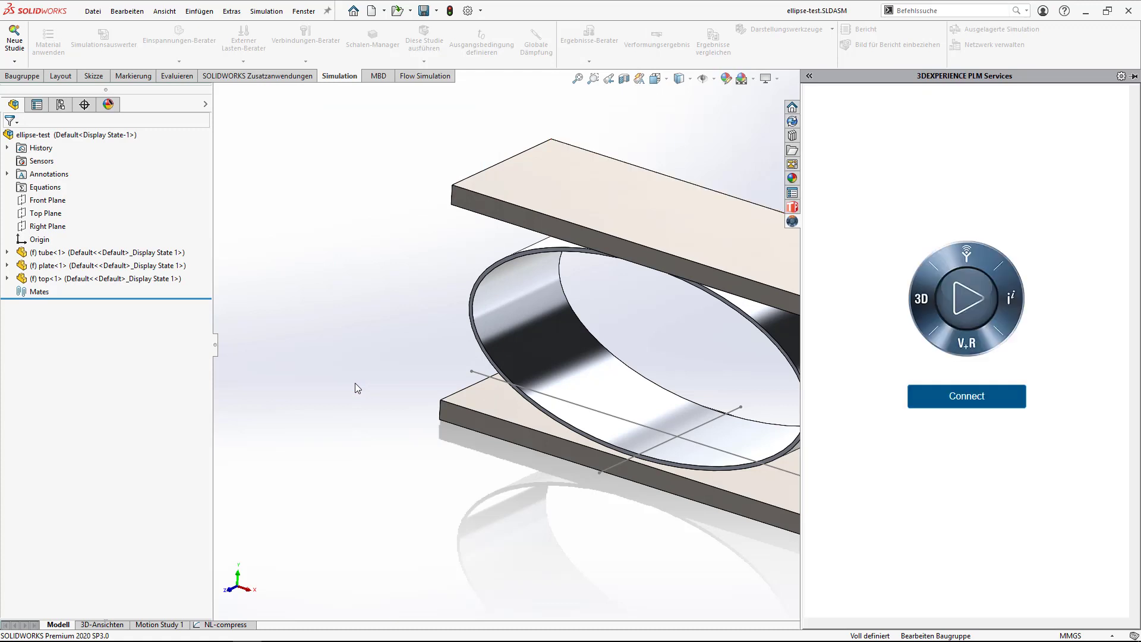
Connect and log in to the 3DEXPERIENCE platform in the Projekt_Ente collaborative space
{"action": "left_click", "coordinate": [981, 409]}
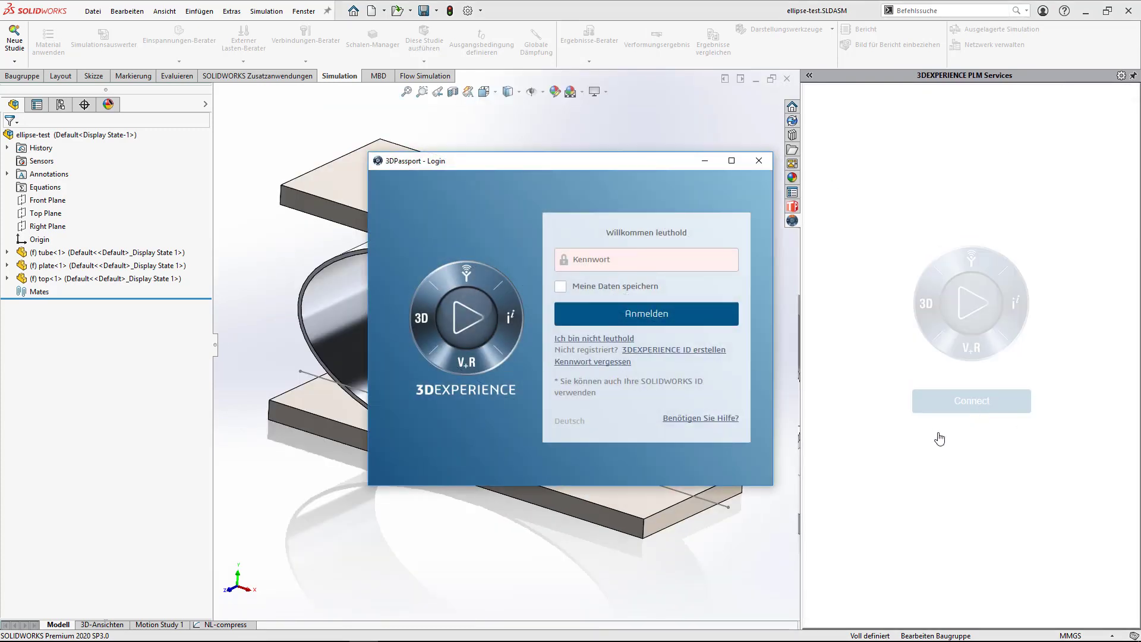
{"action": "left_click", "coordinate": [560, 286]}
{"action": "left_click", "coordinate": [683, 313]}
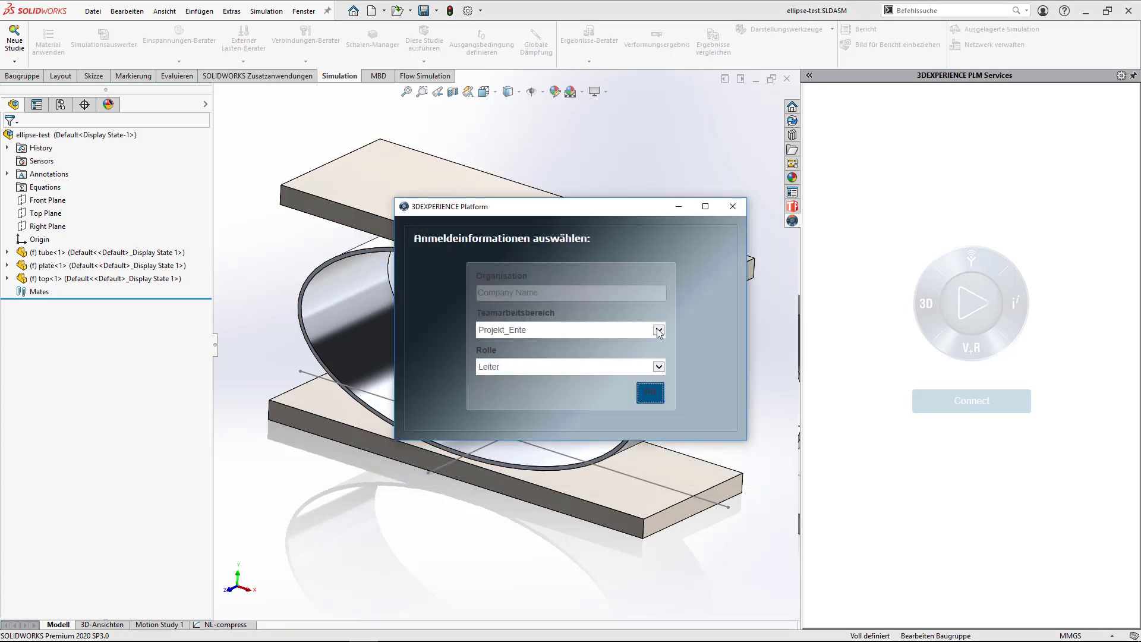
{"action": "left_click", "coordinate": [660, 331]}
{"action": "left_click", "coordinate": [650, 392]}
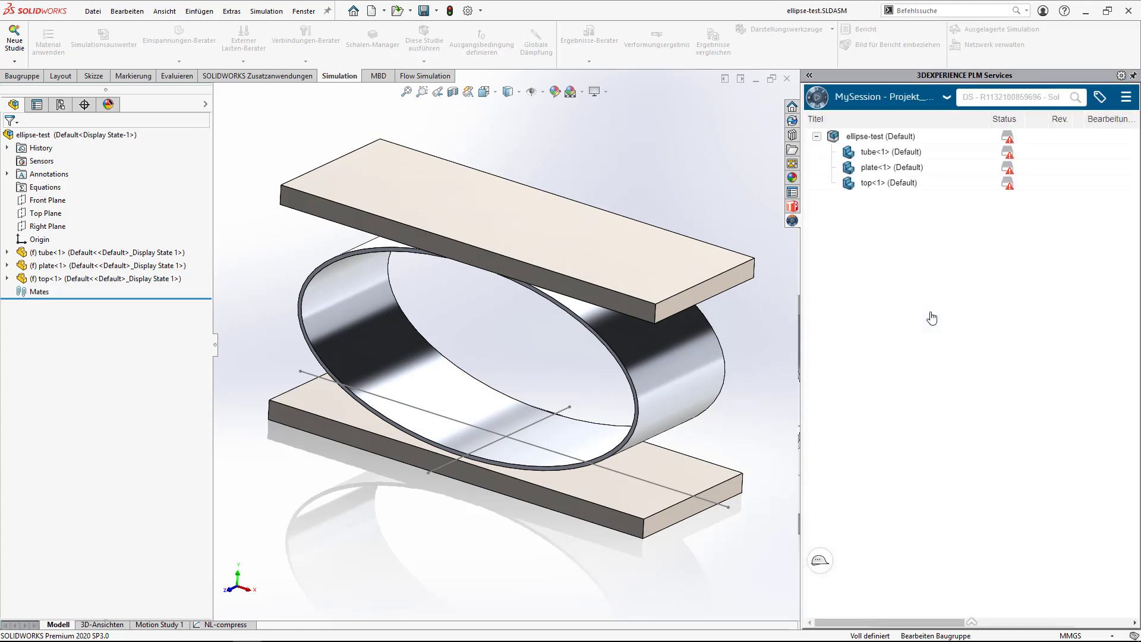
Save the ellipse-test assembly and its parts to the platform as revision A.1
{"action": "right_click", "coordinate": [871, 138]}
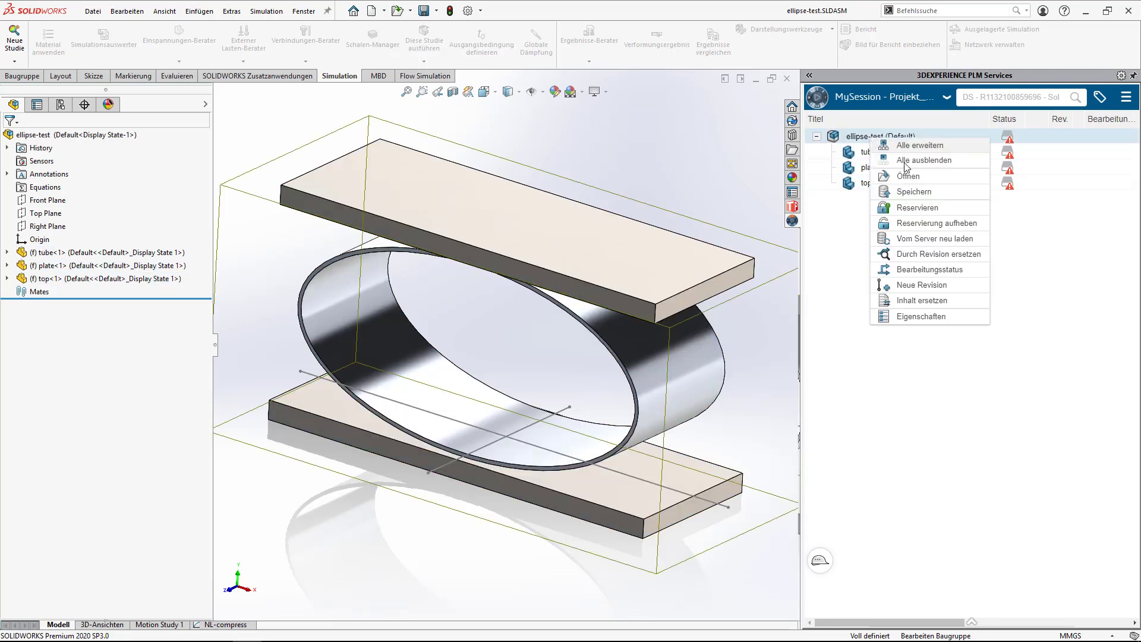
{"action": "left_click", "coordinate": [909, 191]}
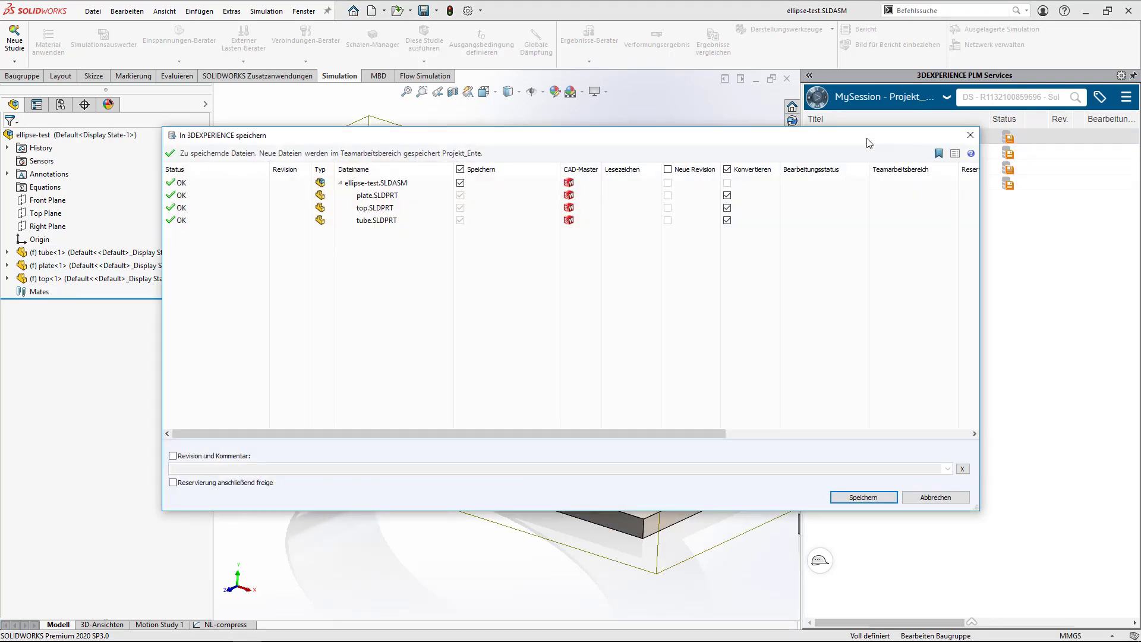
{"action": "left_click", "coordinate": [863, 497]}
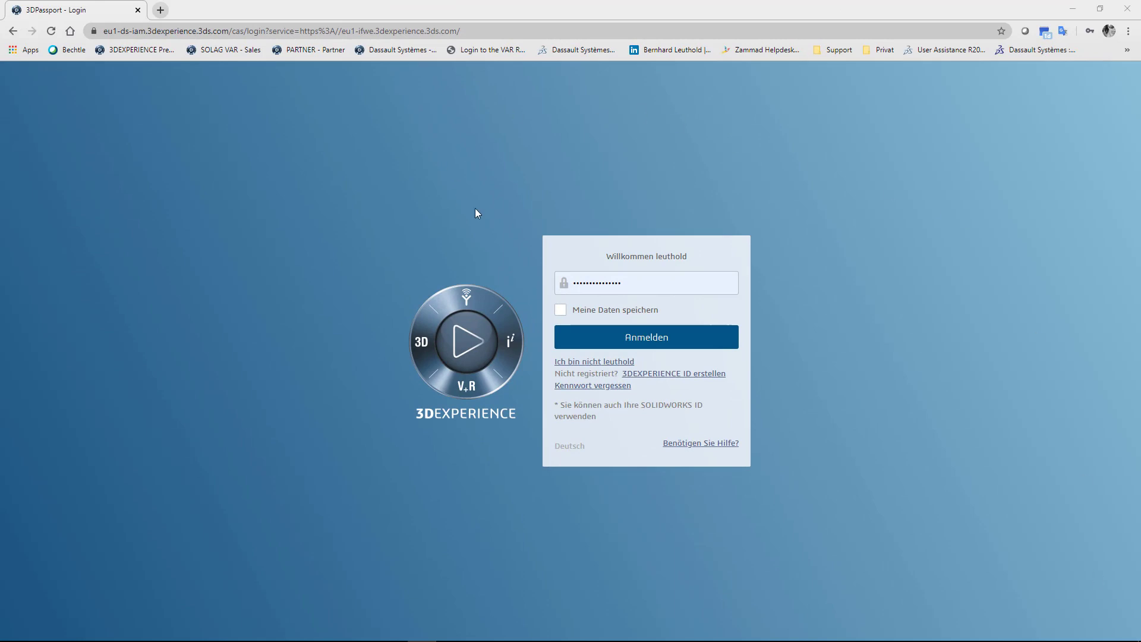
Sign in to the dashboard in full screen and expand the list of my roles
{"action": "left_click", "coordinate": [663, 337]}
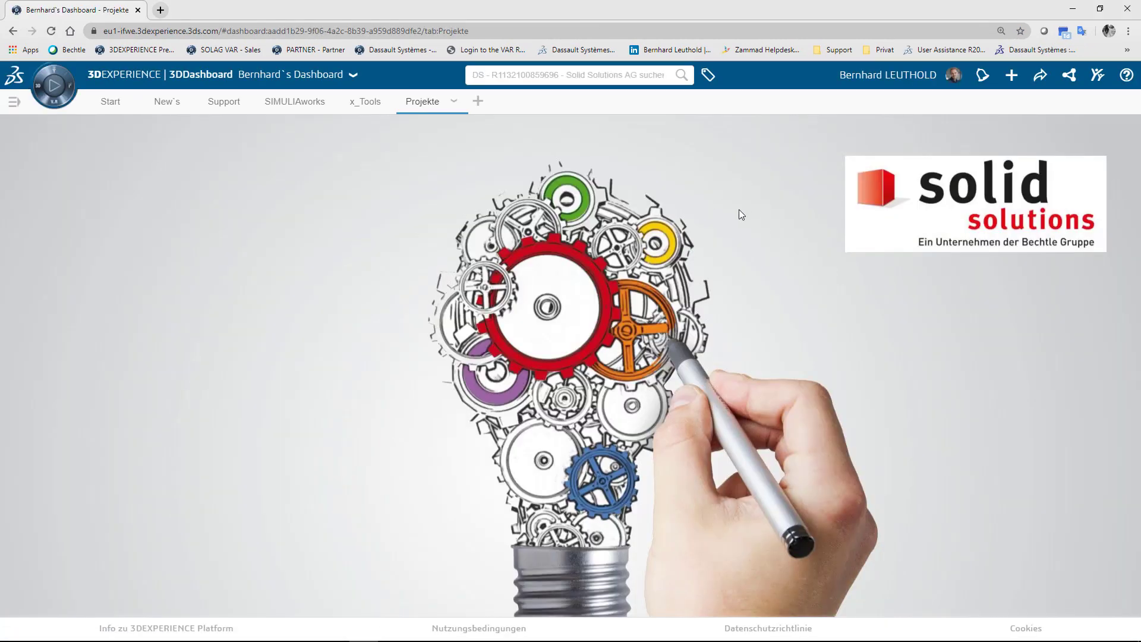
{"action": "key", "text": "F11"}
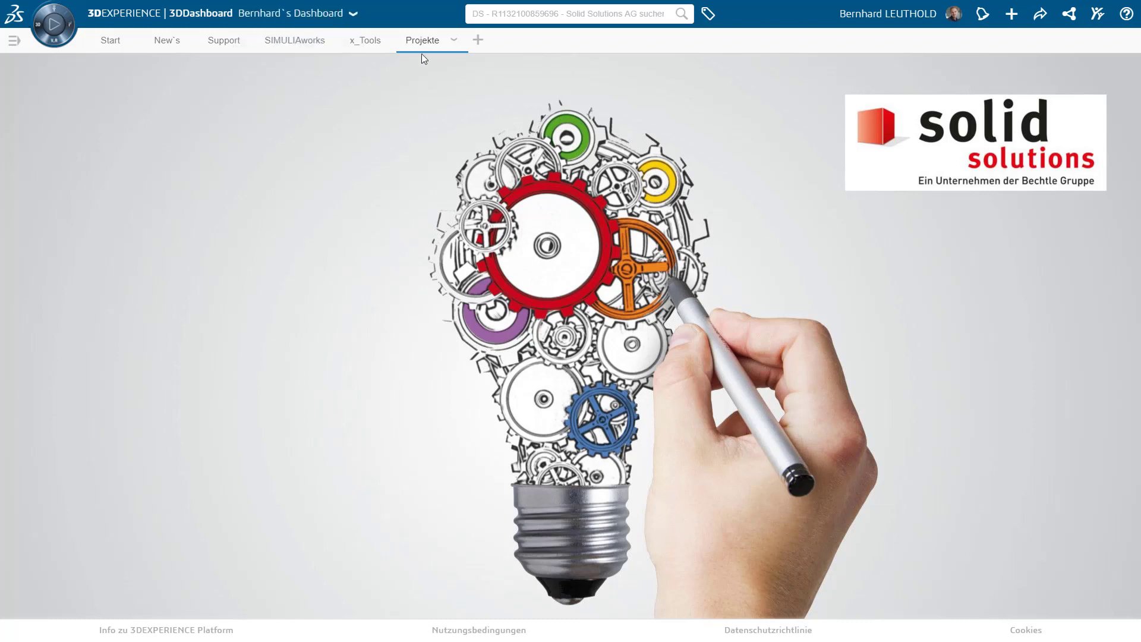
{"action": "left_click", "coordinate": [47, 45]}
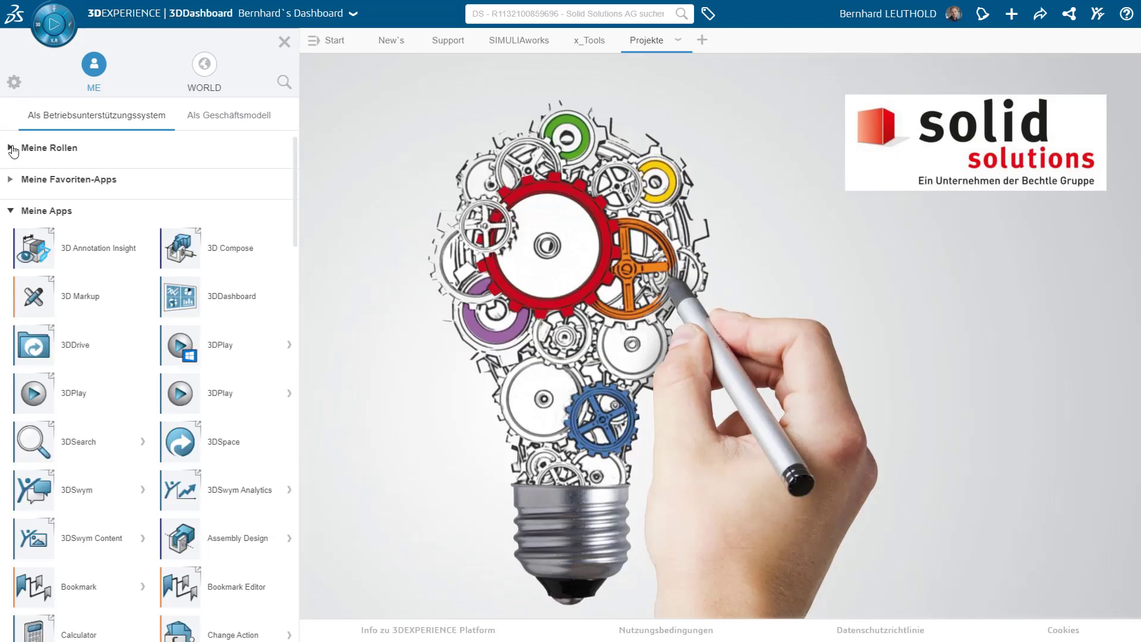
{"action": "left_click", "coordinate": [12, 147]}
{"action": "scroll", "coordinate": [137, 190], "scroll_direction": "down", "scroll_amount": 2}
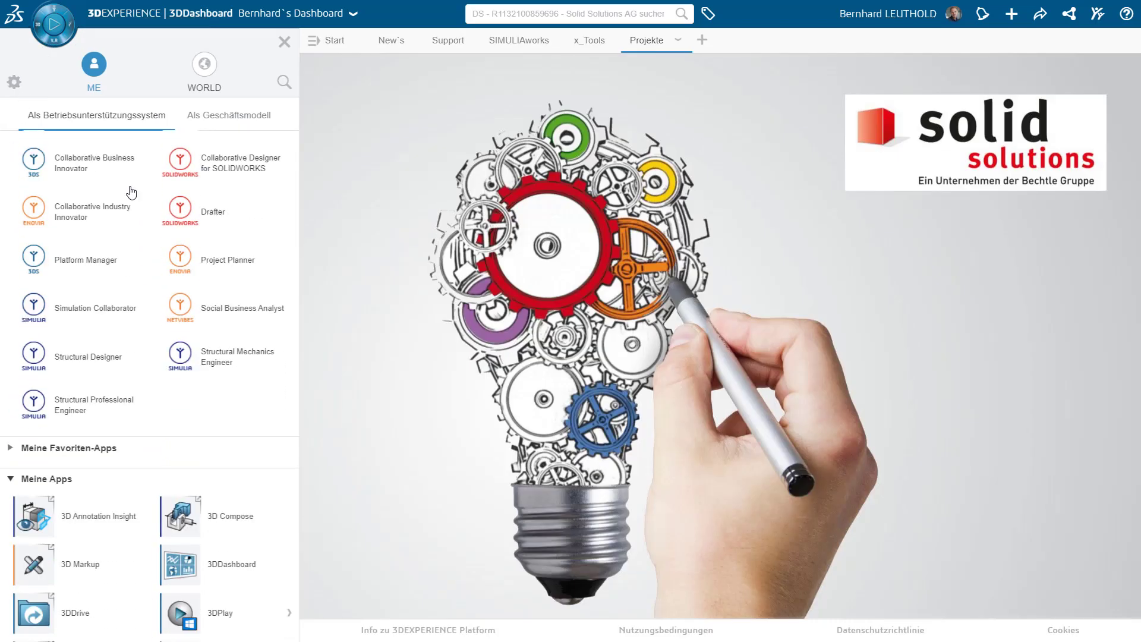
Add a 3DSpace widget from the Collaborative Industry Innovator role to the dashboard
{"action": "left_click", "coordinate": [70, 171]}
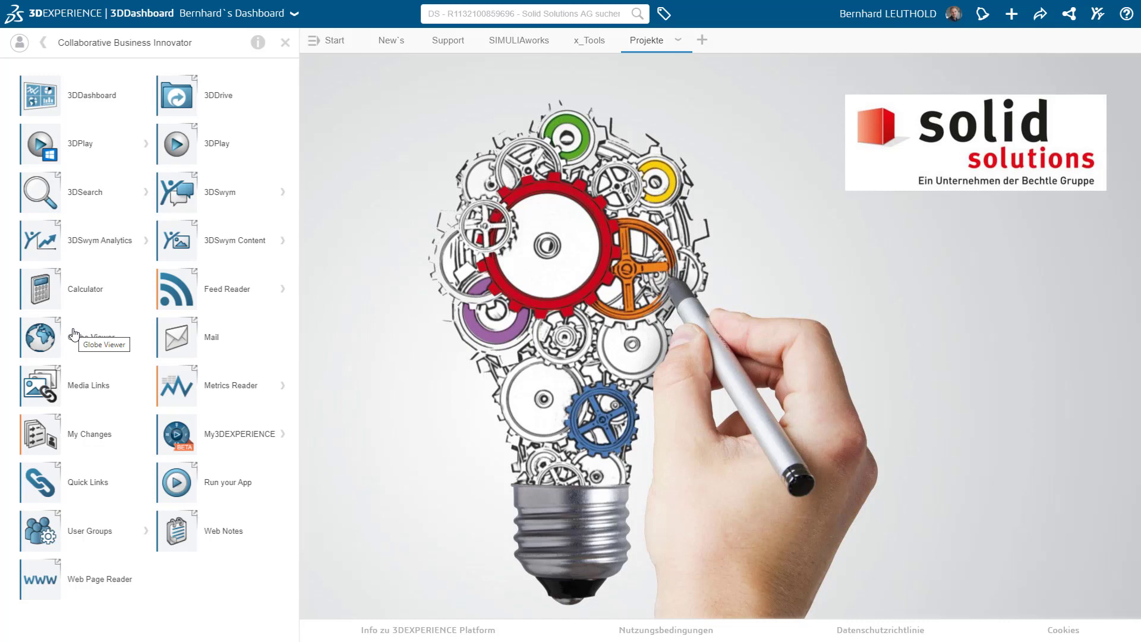
{"action": "left_click", "coordinate": [43, 47]}
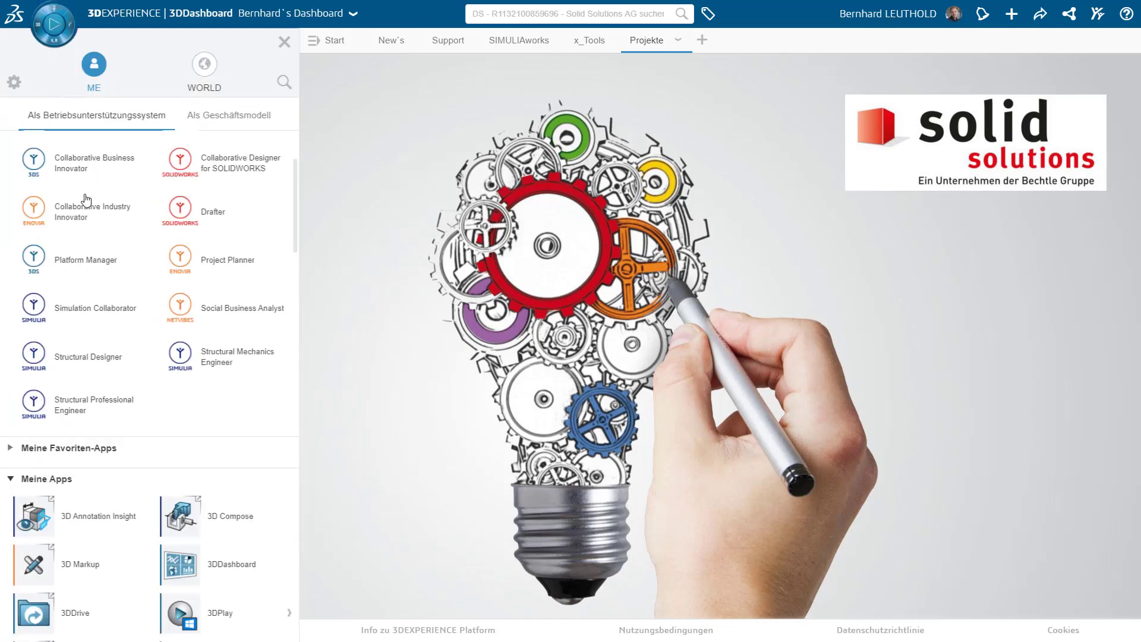
{"action": "left_click", "coordinate": [79, 206]}
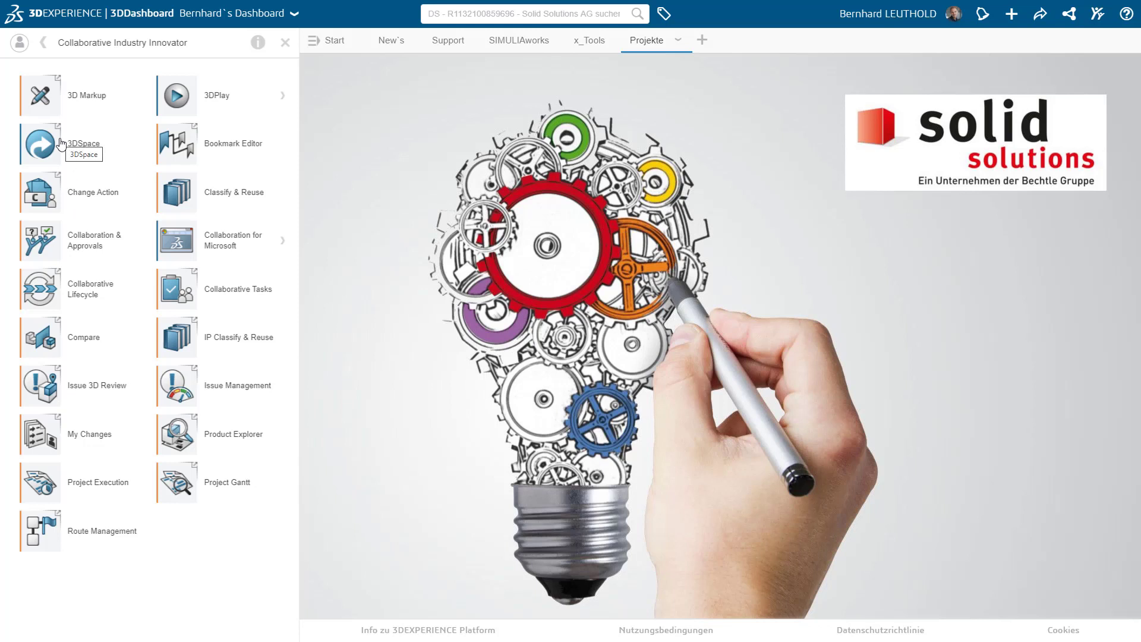
{"action": "left_click_drag", "start_coordinate": [60, 144], "coordinate": [446, 204]}
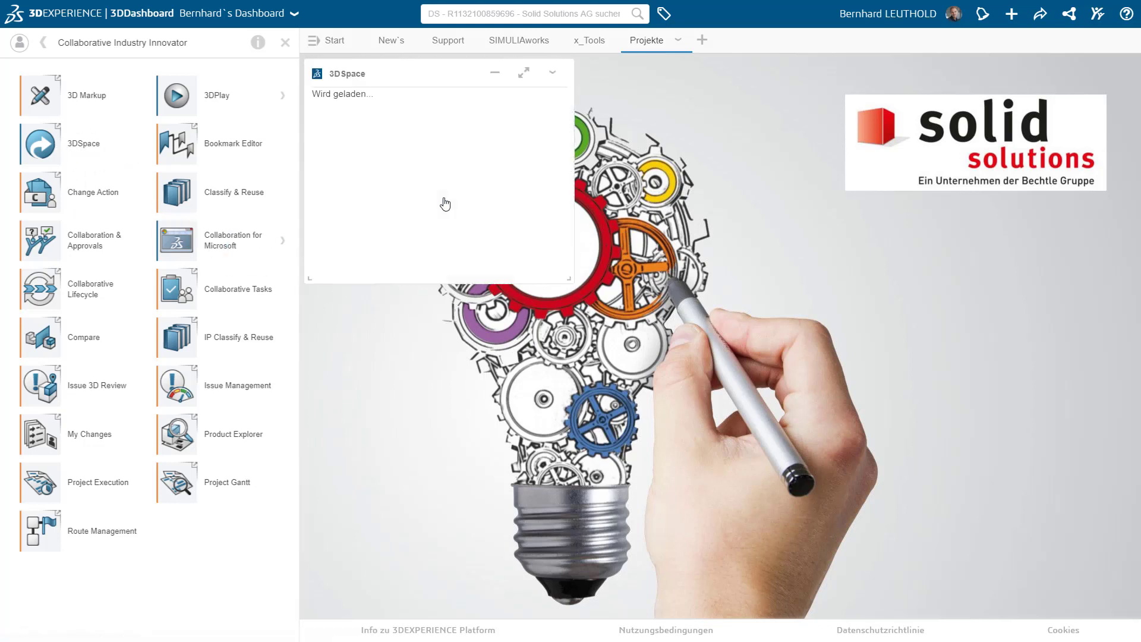
Enlarge the 3DSpace widget to show Projekt_Ente's ellipse-test, plate, top and tube items
{"action": "left_click_drag", "start_coordinate": [576, 295], "coordinate": [714, 446]}
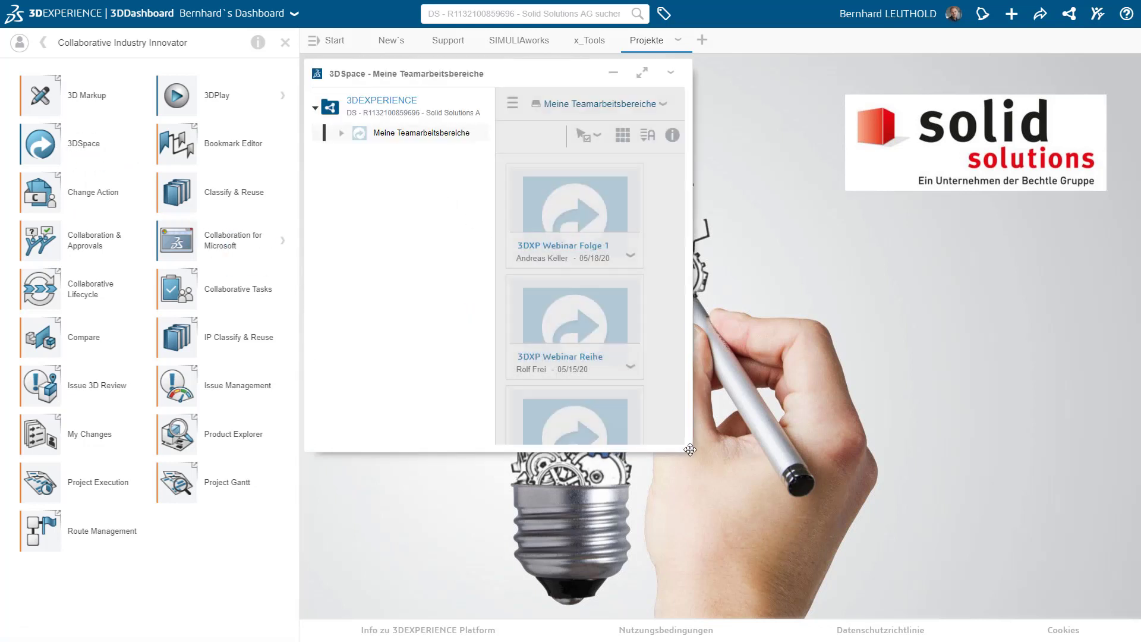
{"action": "left_click", "coordinate": [342, 133]}
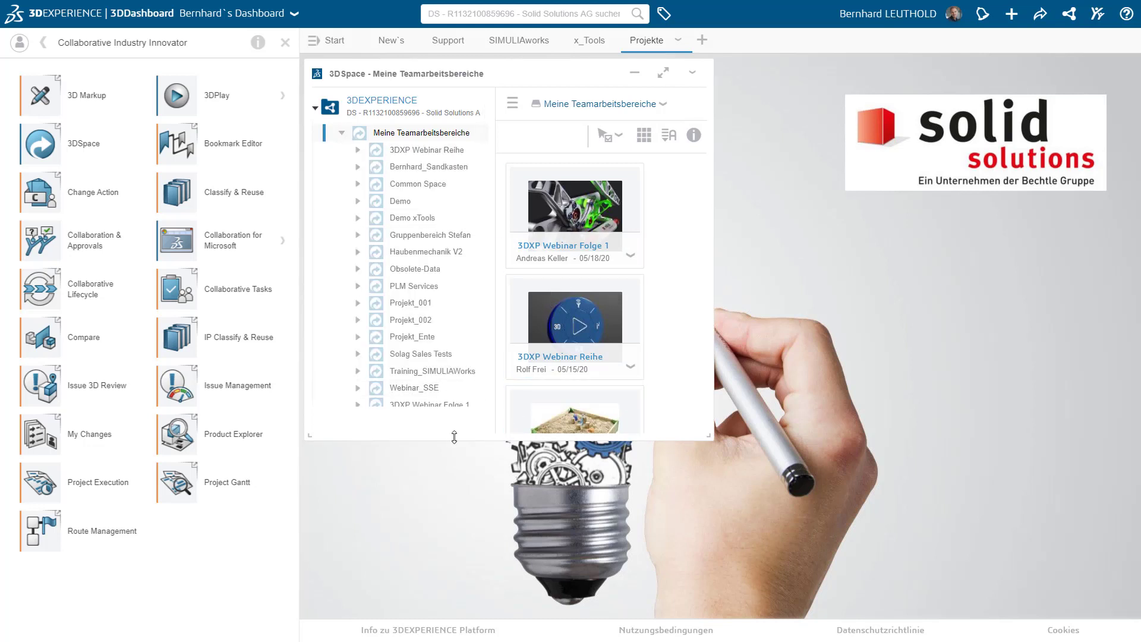
{"action": "left_click", "coordinate": [411, 336]}
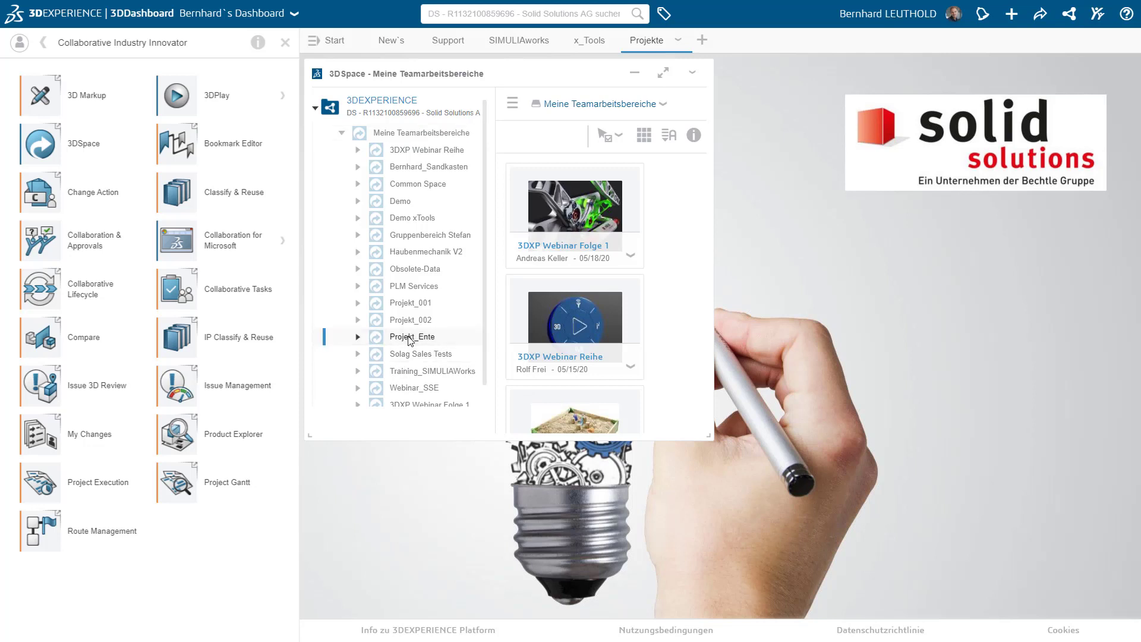
{"action": "left_click", "coordinate": [511, 109]}
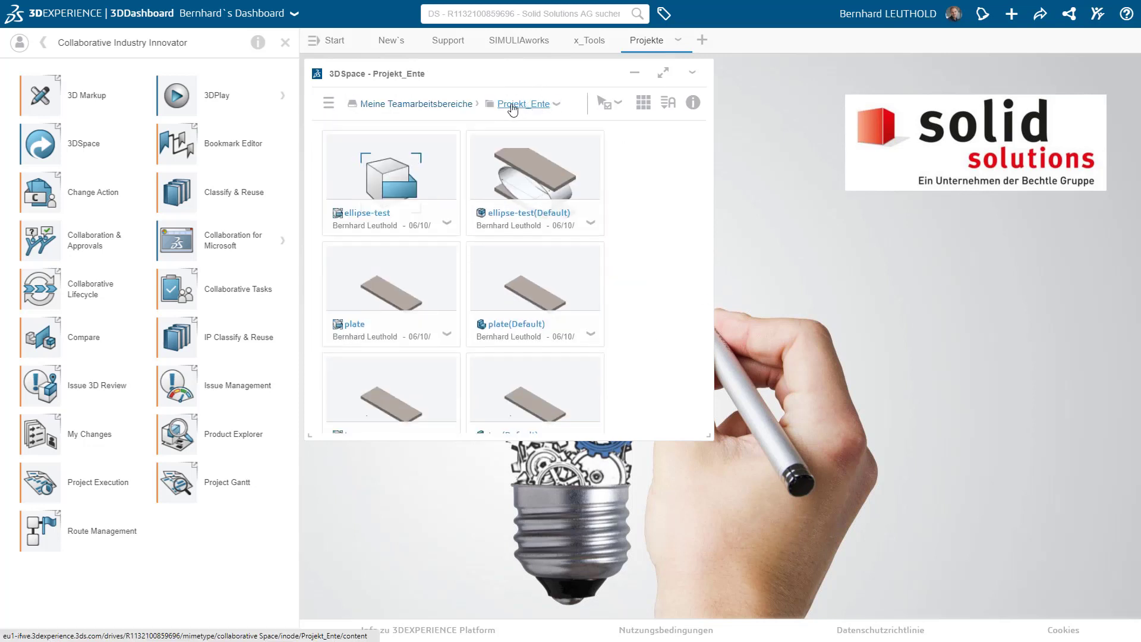
{"action": "left_click_drag", "start_coordinate": [715, 438], "coordinate": [780, 483]}
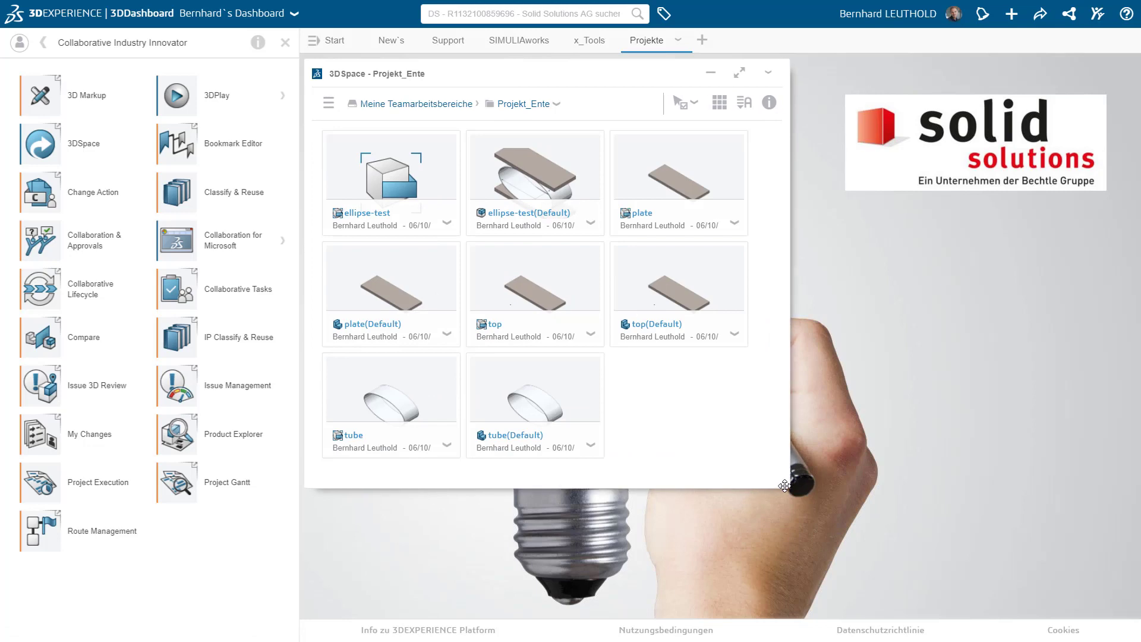
Add a 3DPlay widget from Favoriten-Apps to the dashboard
{"action": "left_click", "coordinate": [44, 43]}
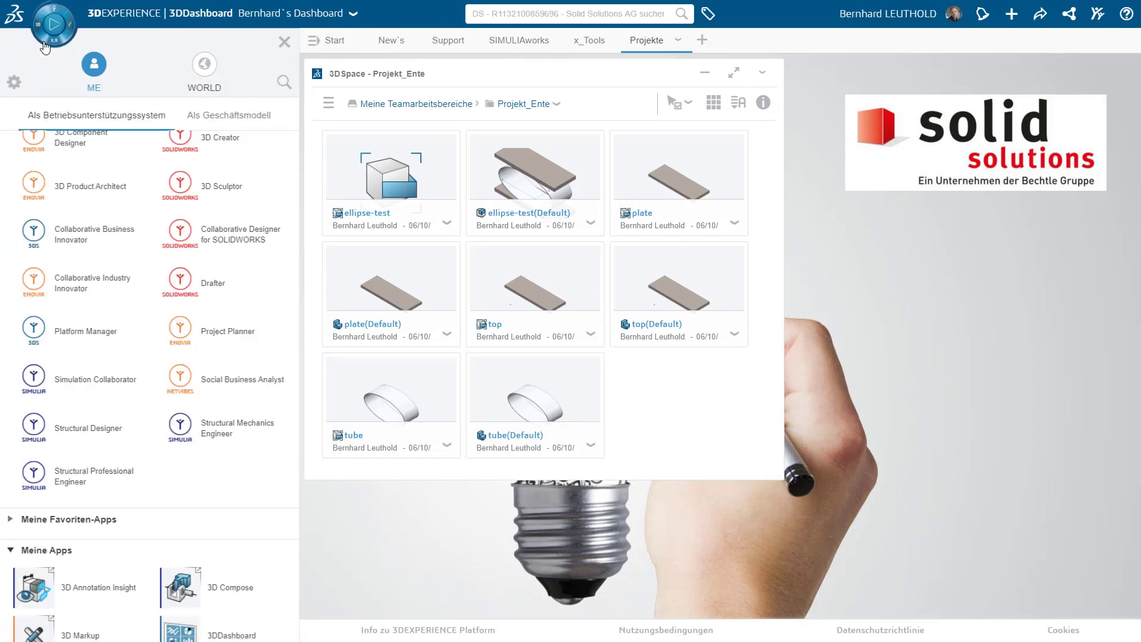
{"action": "left_click", "coordinate": [9, 522]}
{"action": "scroll", "coordinate": [179, 461], "scroll_direction": "down", "scroll_amount": 4}
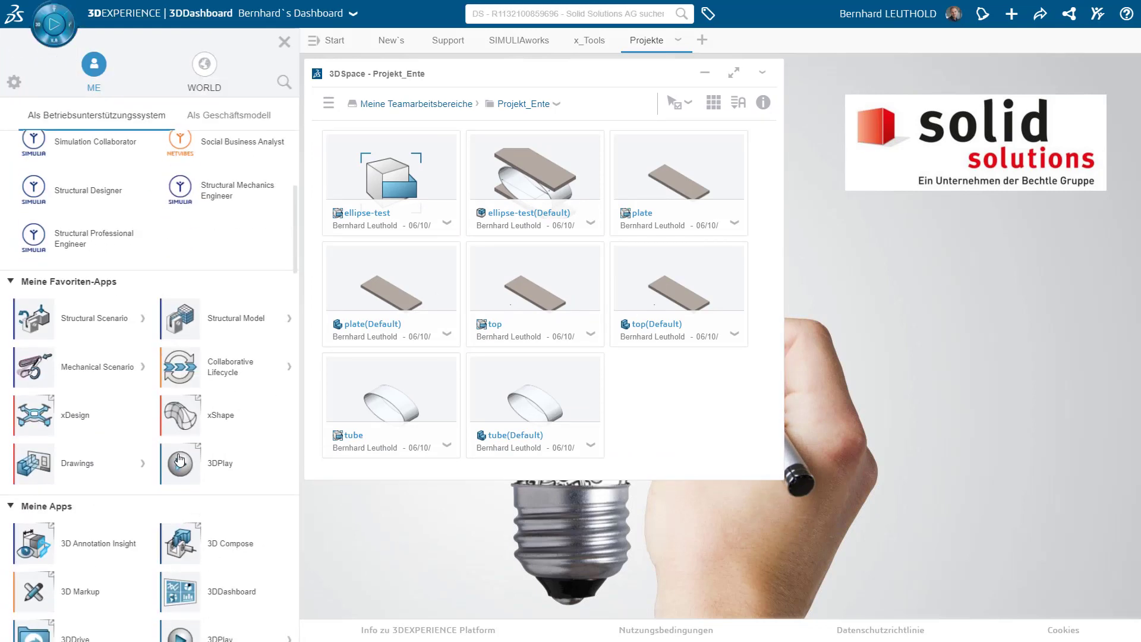
{"action": "left_click_drag", "start_coordinate": [182, 456], "coordinate": [1070, 197]}
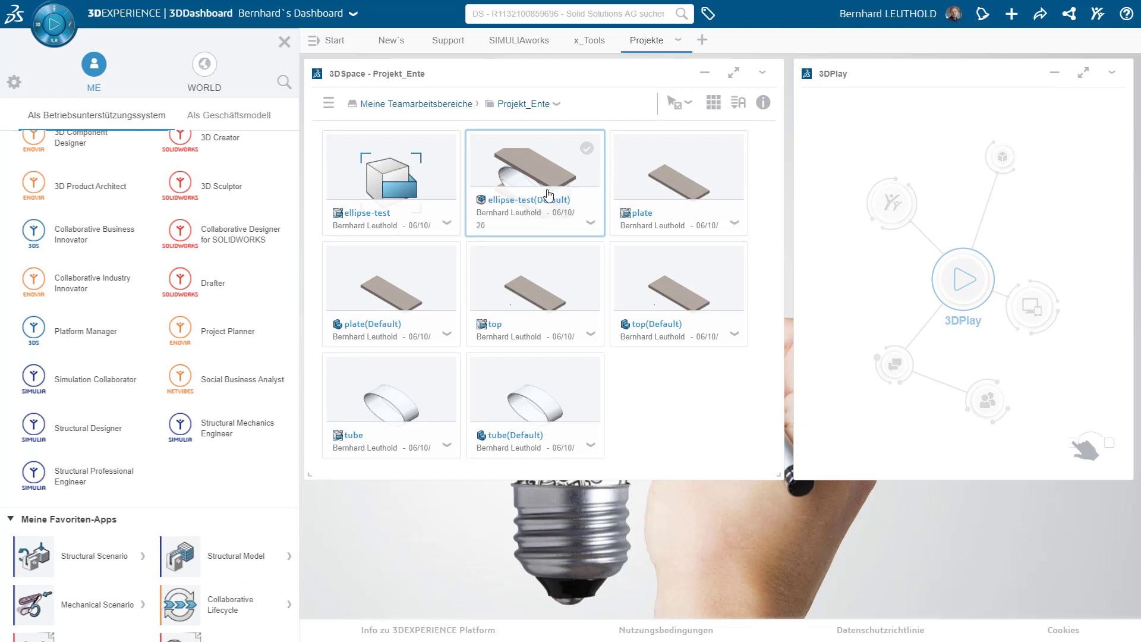
Load ellipse-test(Default) into 3DPlay and launch Structural Model Creation on it
{"action": "left_click_drag", "start_coordinate": [555, 186], "coordinate": [931, 234]}
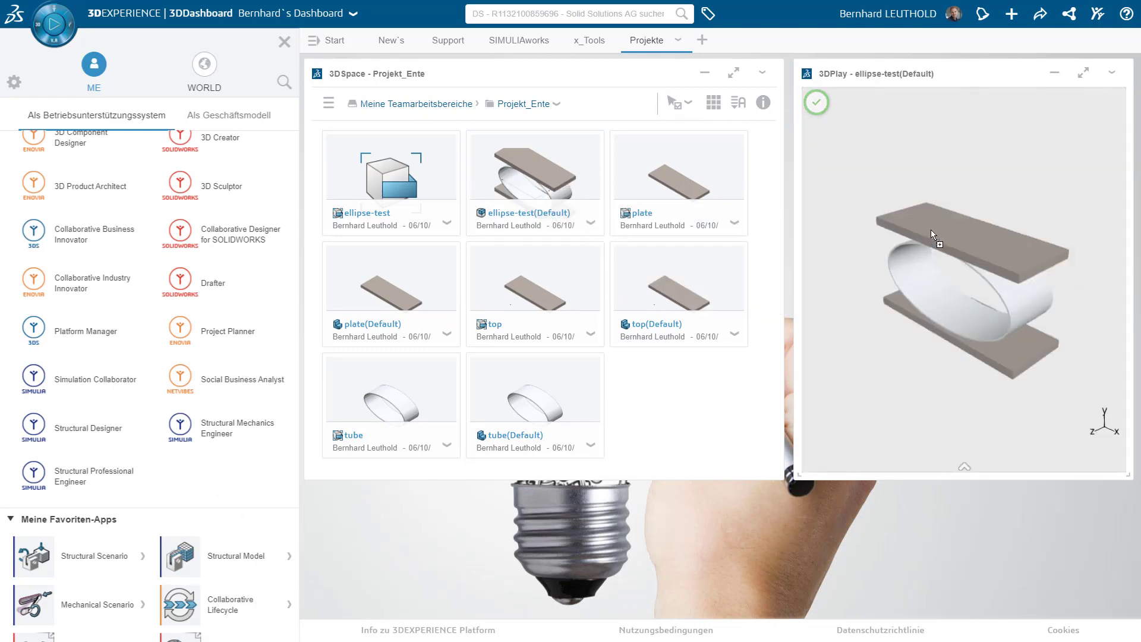
{"action": "left_click", "coordinate": [964, 295]}
{"action": "scroll", "coordinate": [234, 554], "scroll_direction": "up", "scroll_amount": 3}
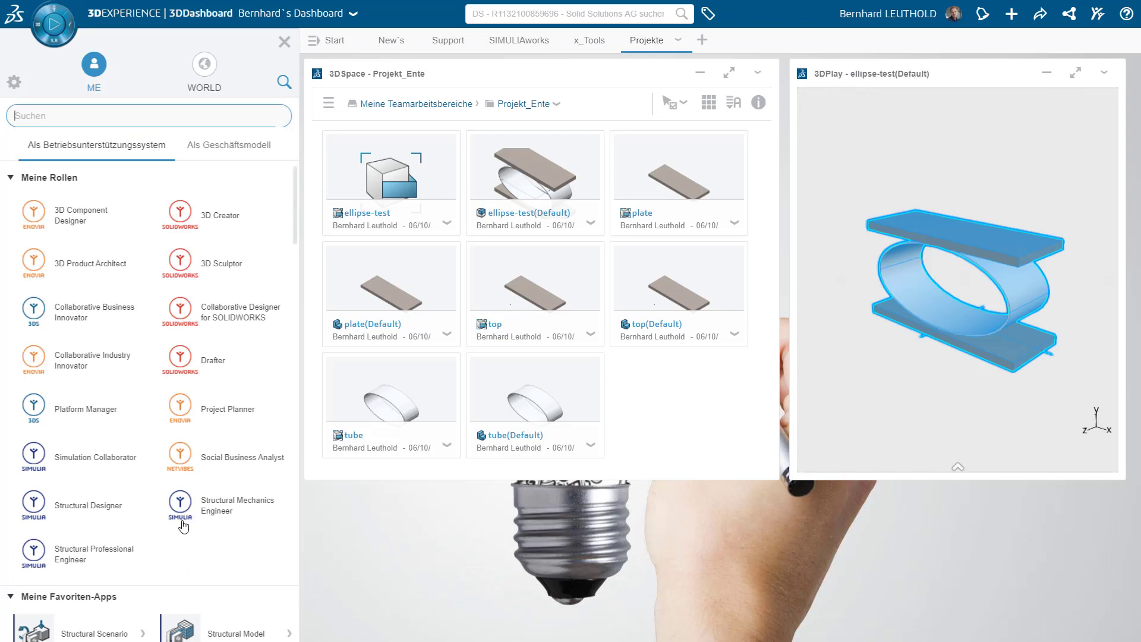
{"action": "scroll", "coordinate": [178, 513], "scroll_direction": "down", "scroll_amount": 2}
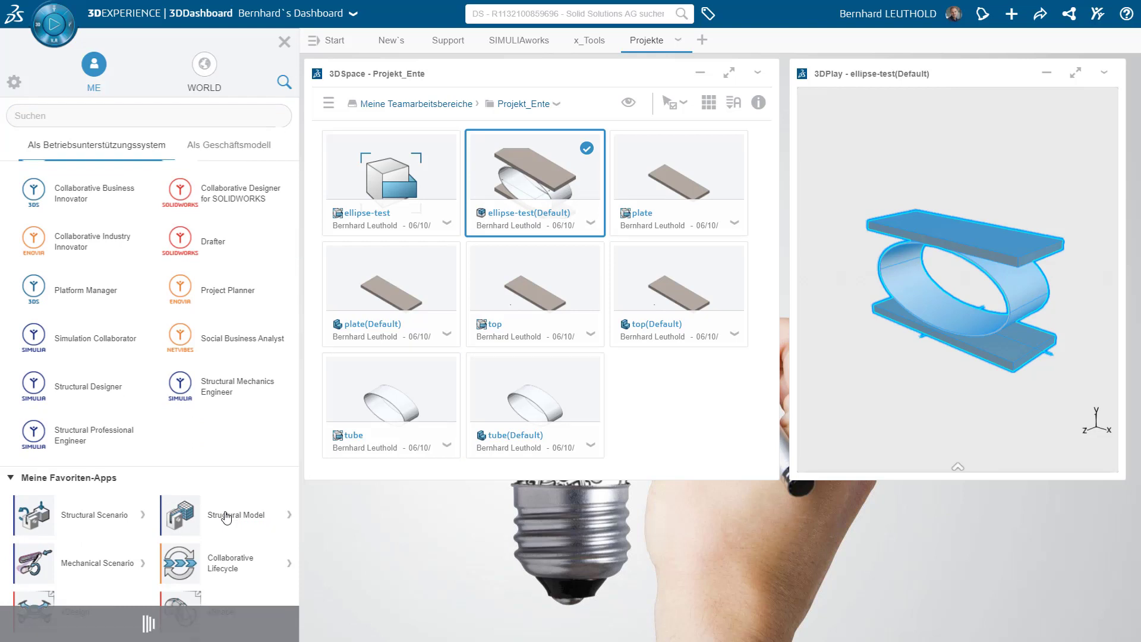
{"action": "left_click", "coordinate": [225, 515]}
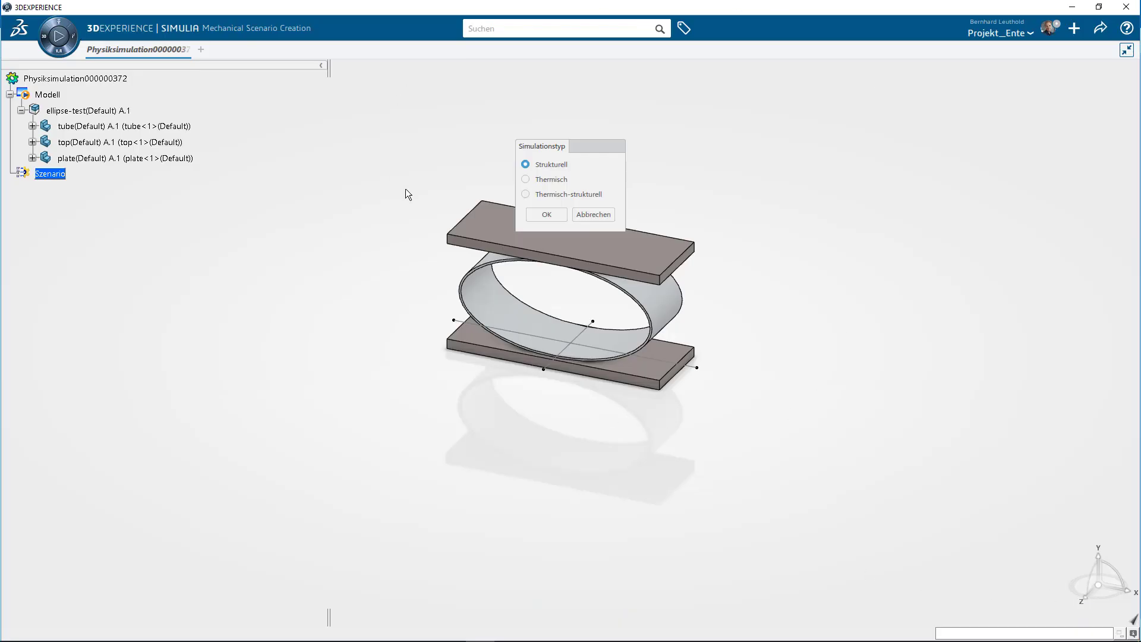
Create a Strukturell simulation, show the Randbedingungen commands, and orbit the tube model
{"action": "left_click", "coordinate": [548, 217]}
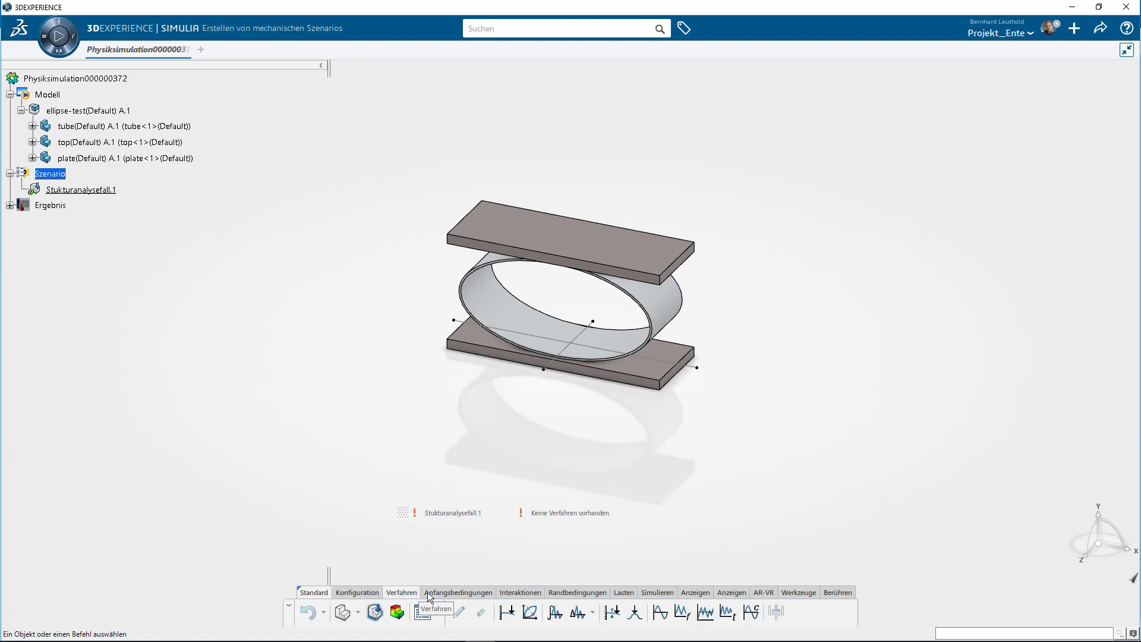
{"action": "left_click", "coordinate": [577, 592]}
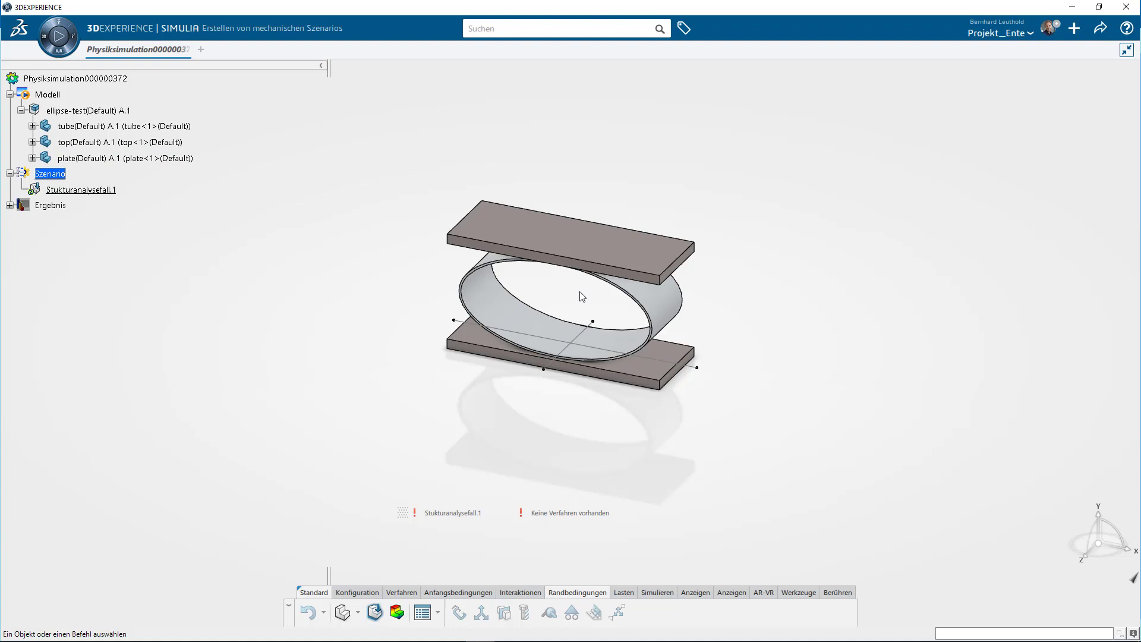
{"action": "middle_click_drag", "start_coordinate": [581, 296], "coordinate": [387, 281]}
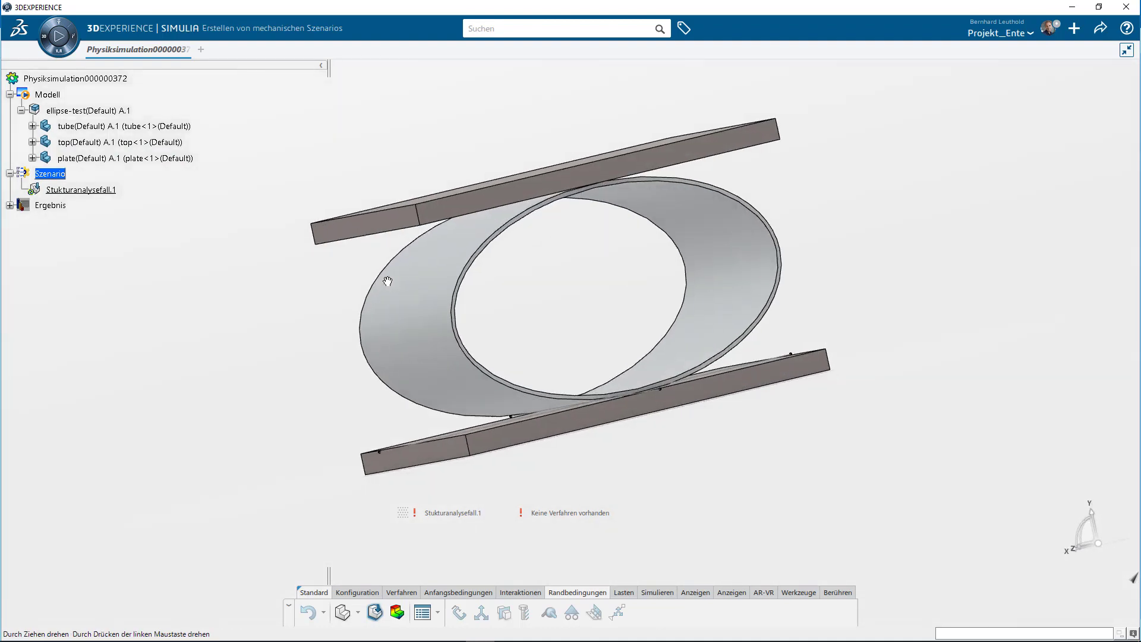
{"action": "middle_click_drag", "start_coordinate": [387, 281], "coordinate": [564, 287]}
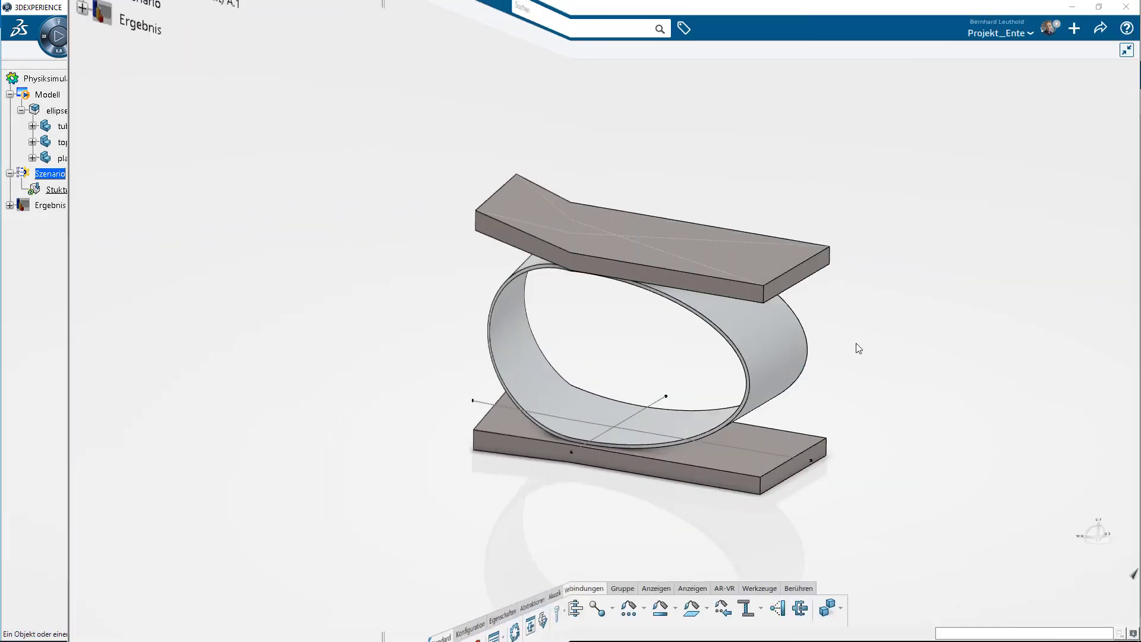
Show and then hide the FEM_Netz_Ellipse mesh on the tube and plates
{"action": "left_click", "coordinate": [21, 110]}
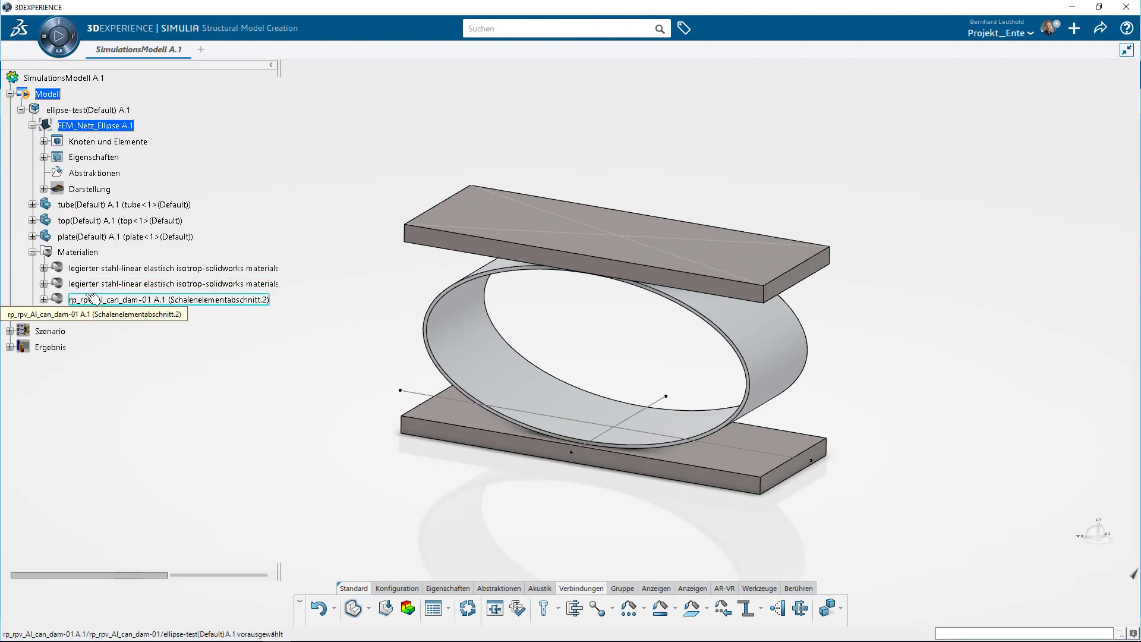
{"action": "right_click", "coordinate": [86, 129]}
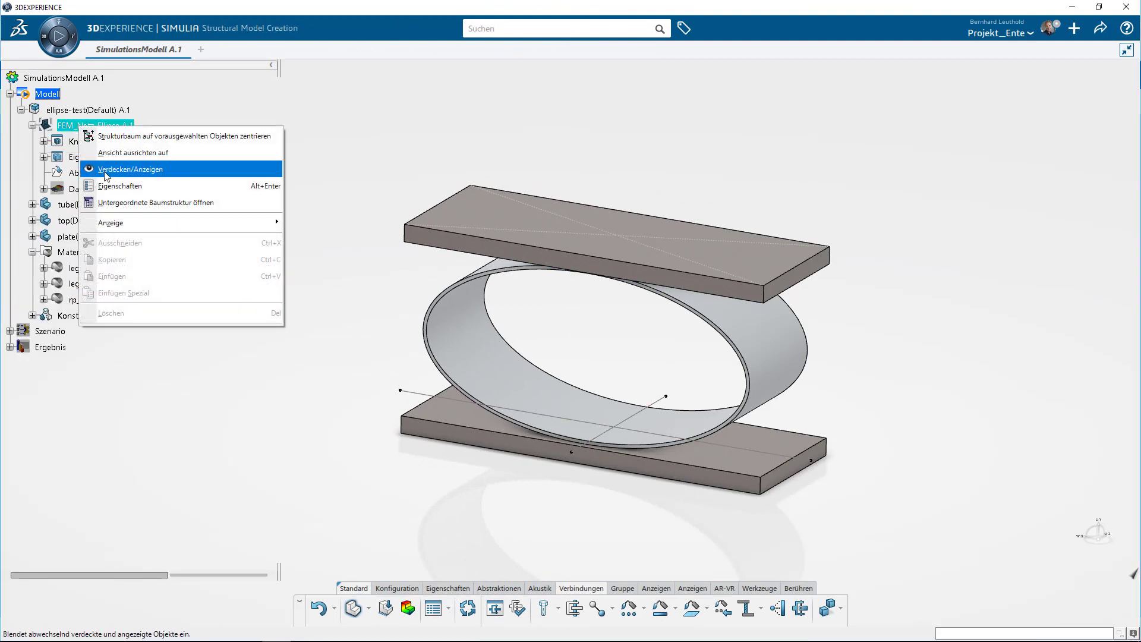
{"action": "left_click", "coordinate": [107, 171]}
{"action": "right_click", "coordinate": [95, 125]}
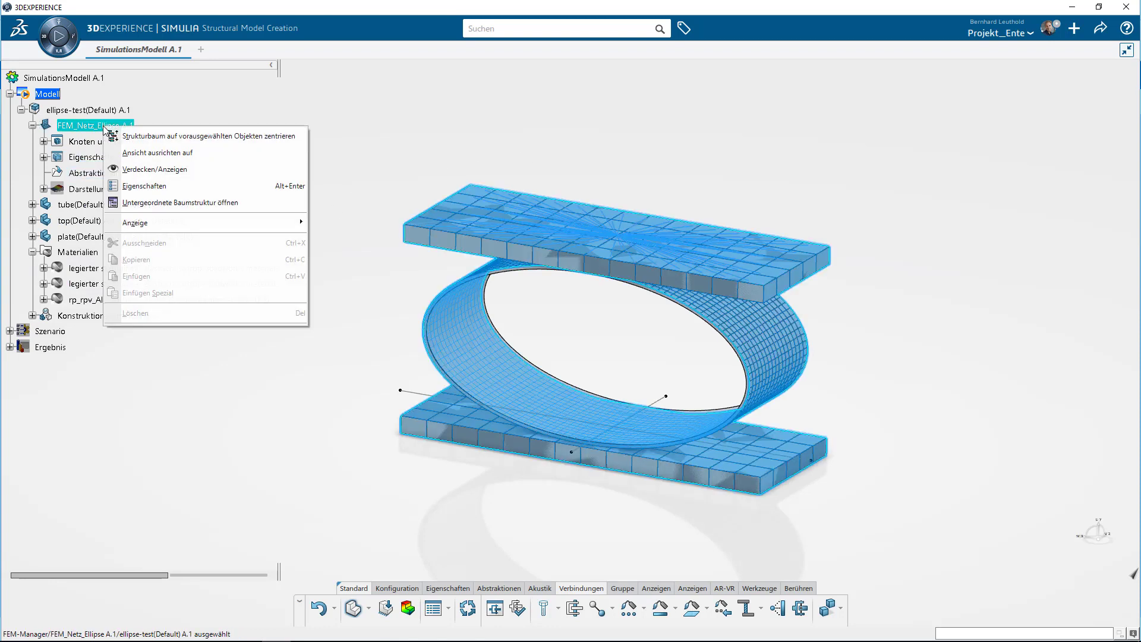
{"action": "left_click", "coordinate": [142, 171]}
Expand Szenario and Ergebnis to list Stukturanalysefall_V02's 11 plots and 8 X-Y plots
{"action": "left_click", "coordinate": [33, 126]}
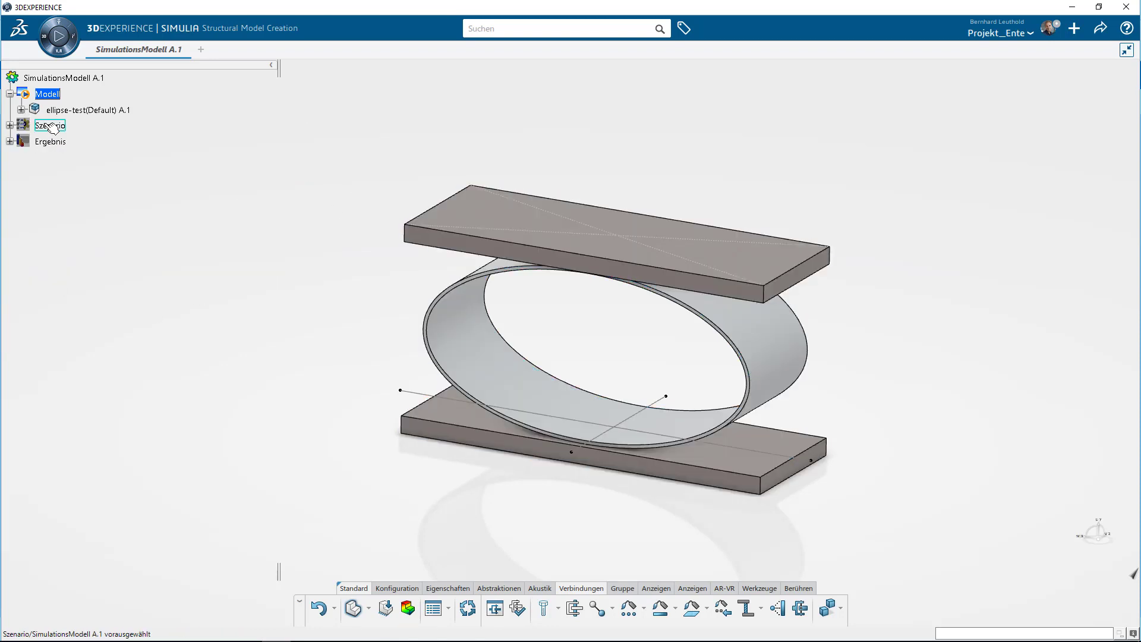
{"action": "left_click", "coordinate": [10, 126]}
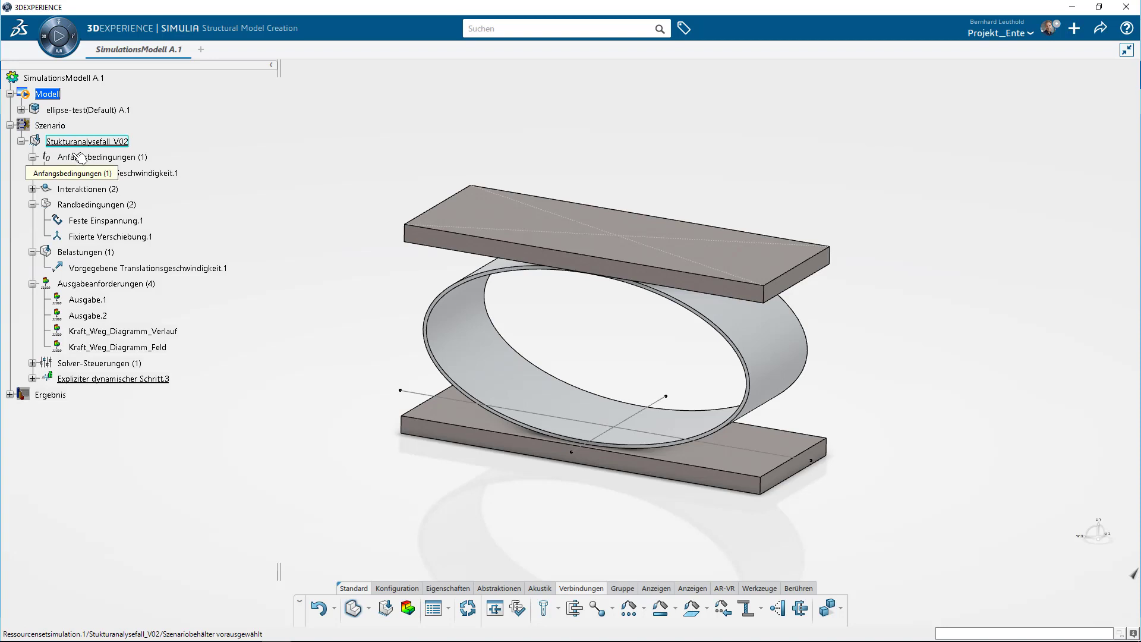
{"action": "left_click", "coordinate": [9, 126]}
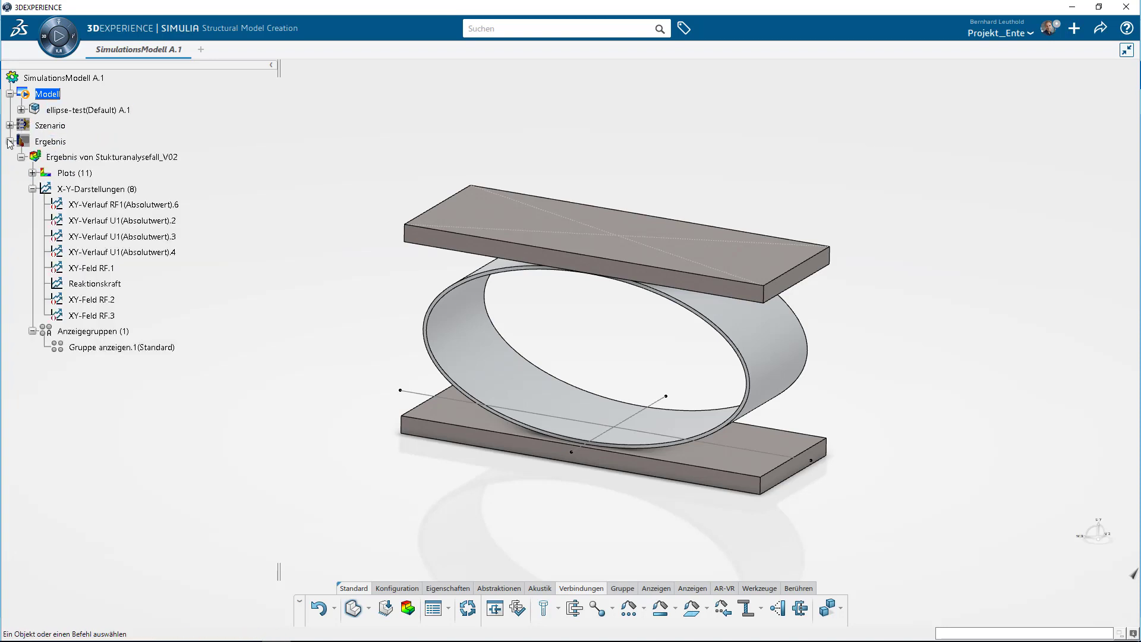
Display Von-Mises-Spannung.3 at the 0.02 s increment and enable animation playback
{"action": "left_click", "coordinate": [33, 173]}
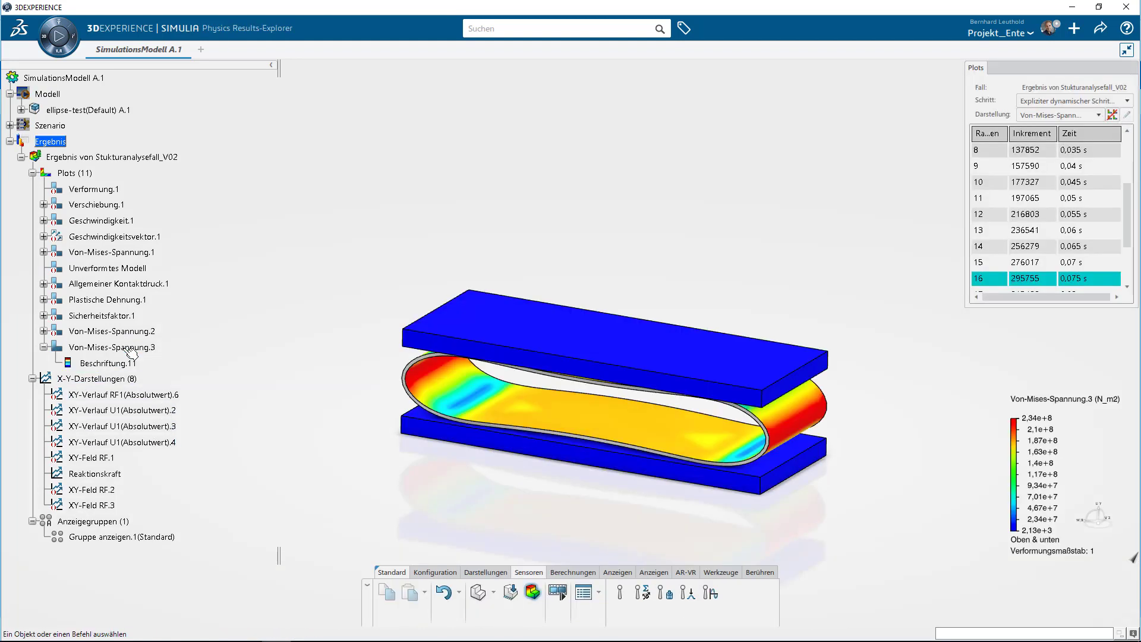
{"action": "mouse_move", "coordinate": [803, 432]}
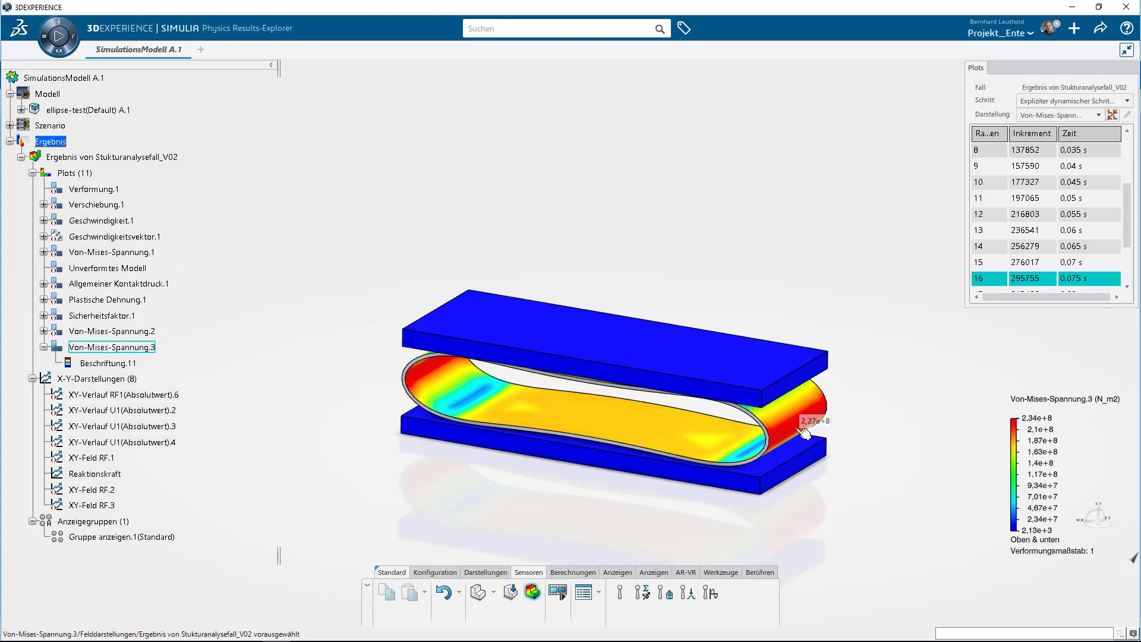
{"action": "scroll", "coordinate": [1034, 238], "scroll_direction": "down", "scroll_amount": 1}
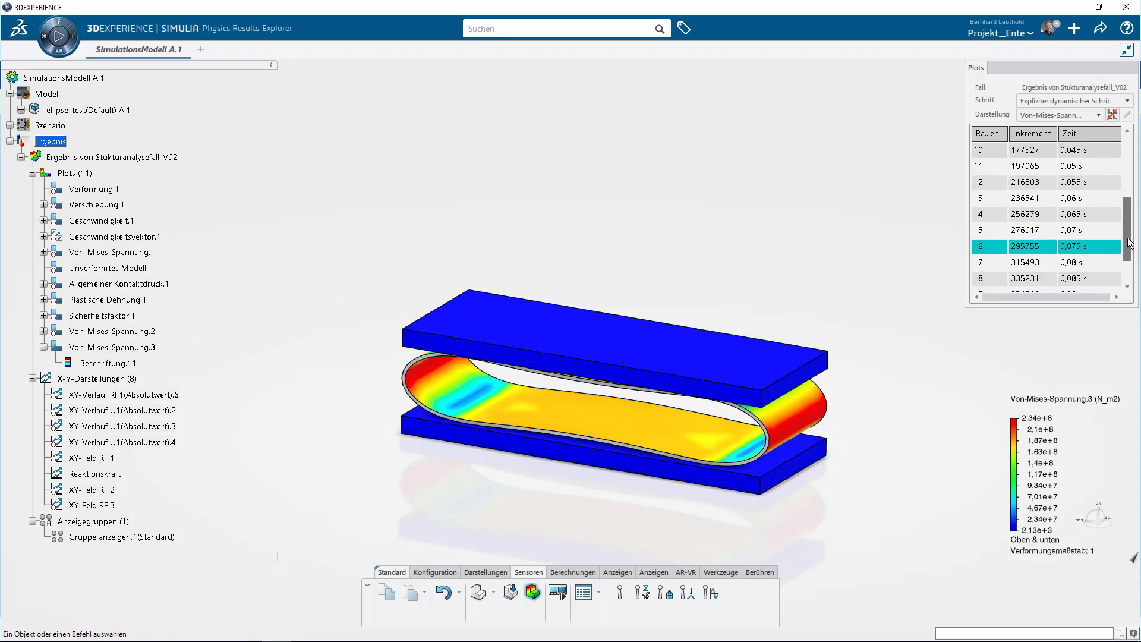
{"action": "scroll", "coordinate": [1034, 250], "scroll_direction": "down", "scroll_amount": 2}
{"action": "left_click", "coordinate": [999, 280]}
{"action": "left_click", "coordinate": [1003, 215]}
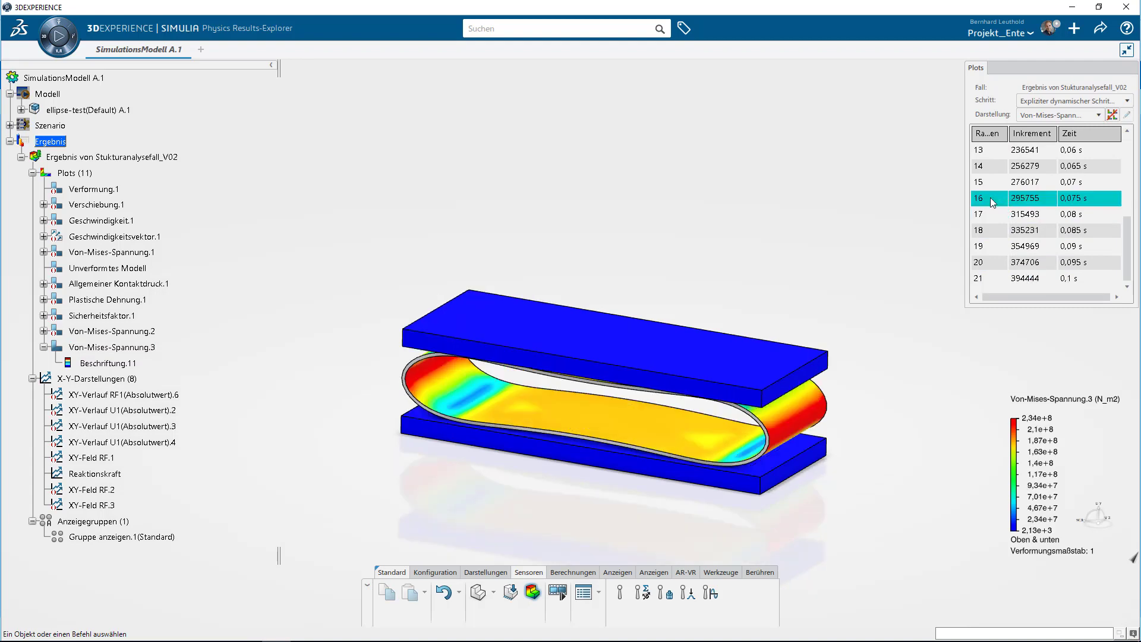
{"action": "scroll", "coordinate": [1000, 196], "scroll_direction": "up", "scroll_amount": 3}
{"action": "left_click", "coordinate": [998, 169]}
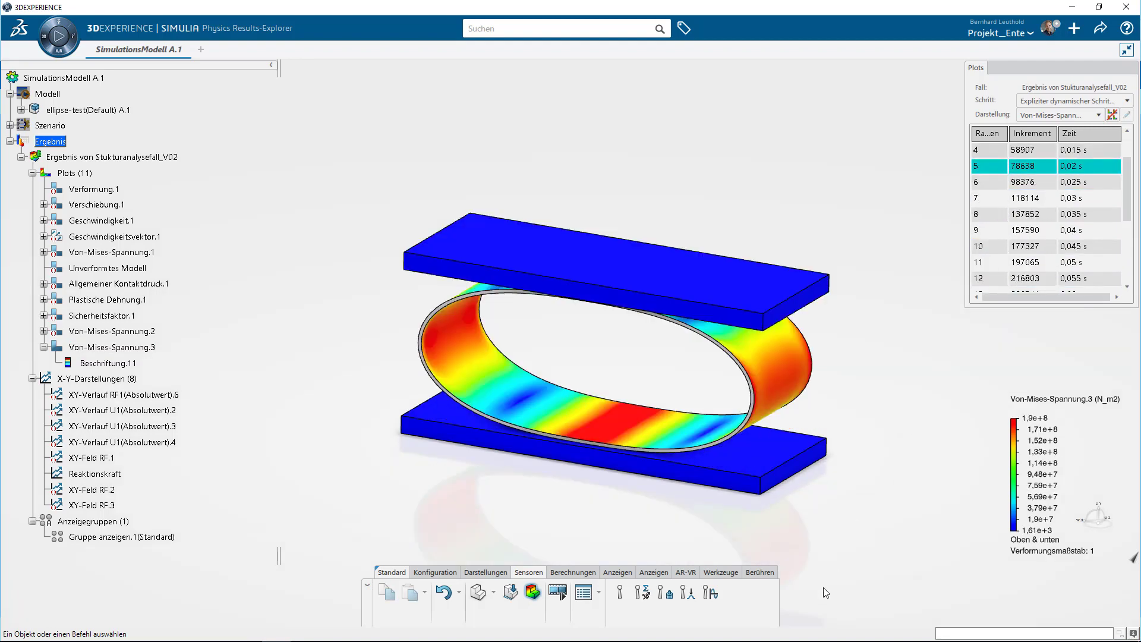
{"action": "left_click", "coordinate": [556, 593]}
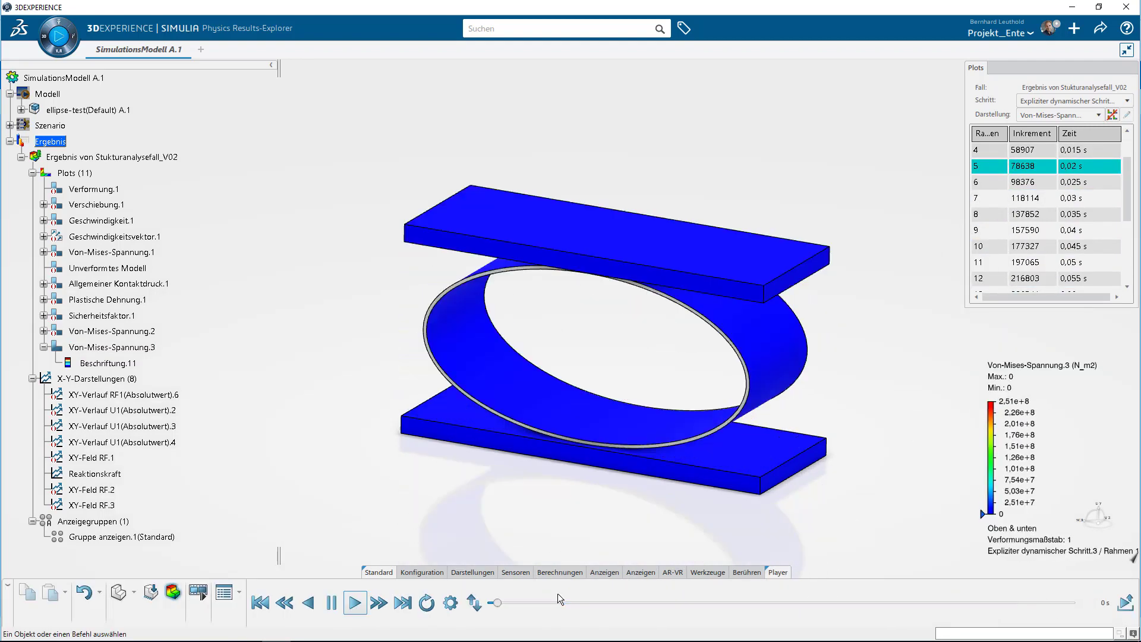
Orbit the stress plot to an isometric view and jump to its last frame
{"action": "middle_click_drag", "start_coordinate": [619, 516], "coordinate": [672, 513]}
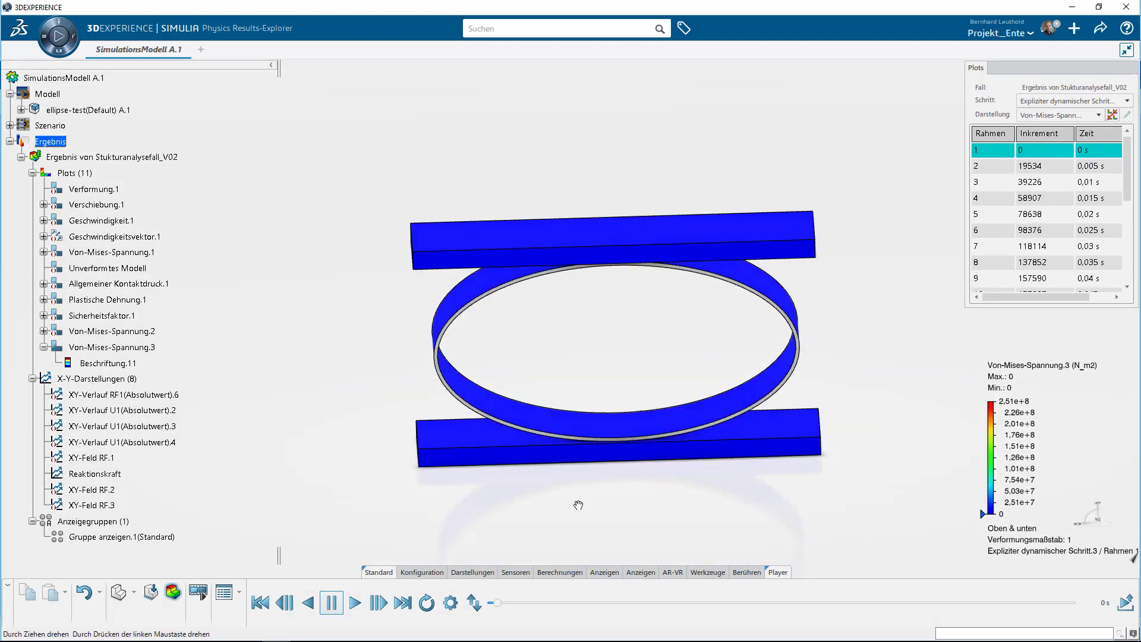
{"action": "middle_click_drag", "start_coordinate": [583, 501], "coordinate": [540, 543]}
{"action": "mouse_move", "coordinate": [496, 602]}
{"action": "left_mouse_down"}
{"action": "mouse_move", "coordinate": [1071, 603]}
{"action": "mouse_move", "coordinate": [868, 603]}
{"action": "left_mouse_up"}
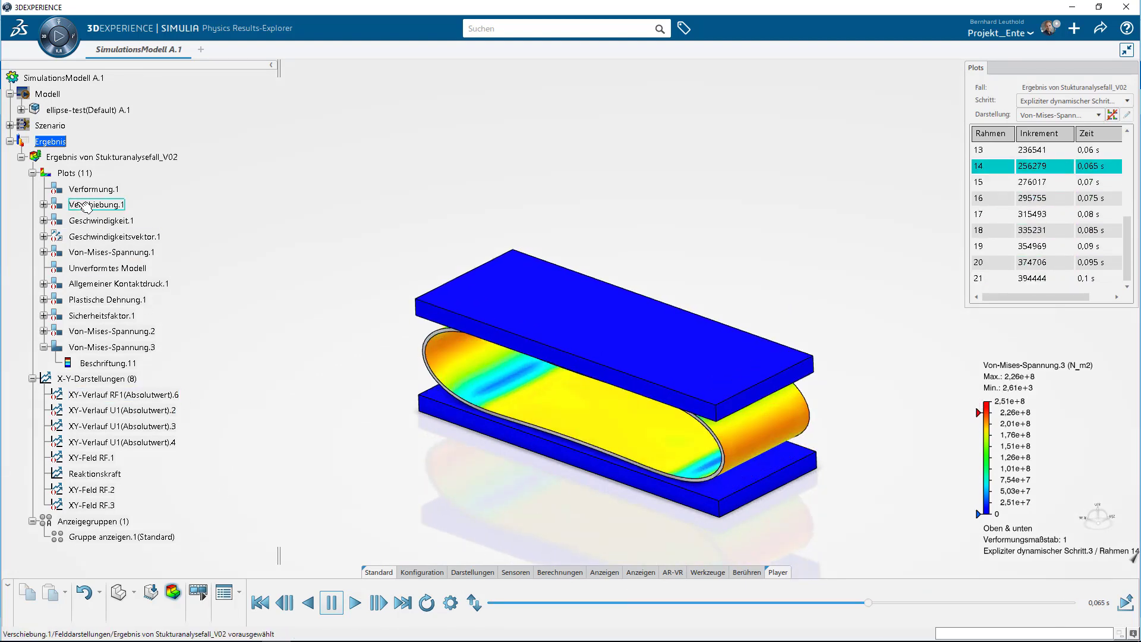
Show Verschiebung.1 at the final 0.1 s frame, viewed from a low side angle
{"action": "double_click", "coordinate": [85, 206]}
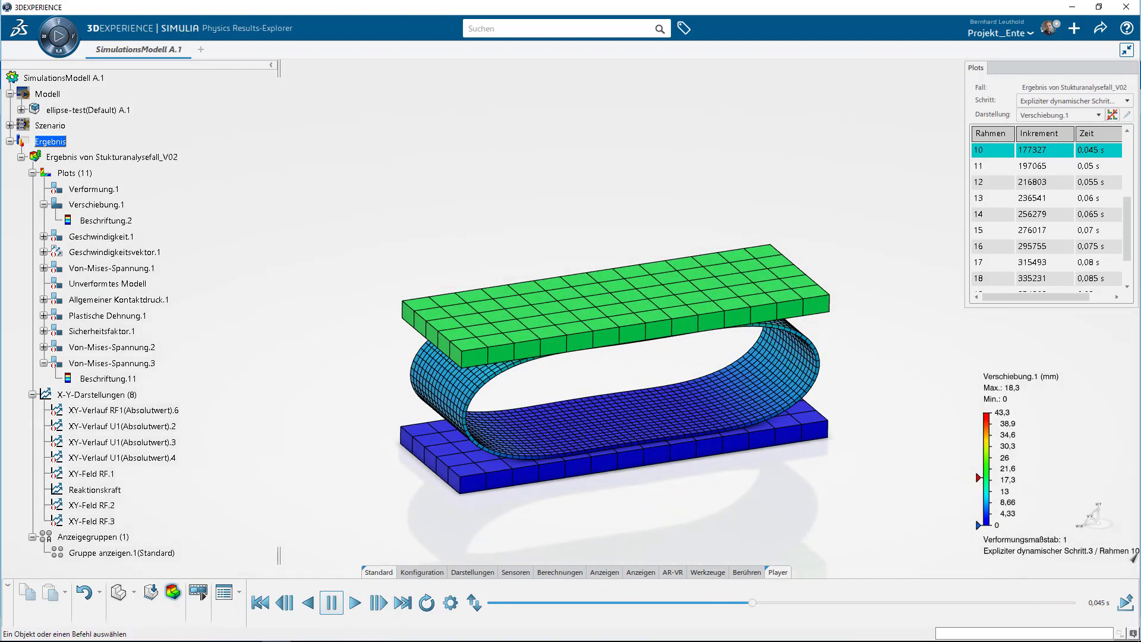
{"action": "left_click_drag", "start_coordinate": [753, 603], "coordinate": [1047, 602]}
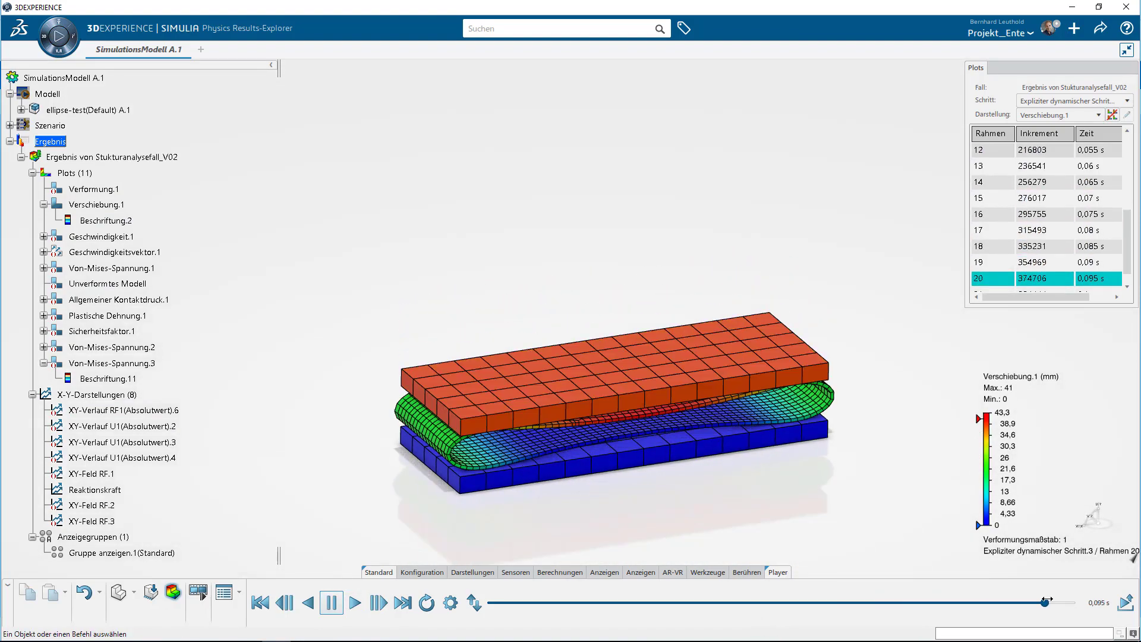
{"action": "mouse_move", "coordinate": [742, 476]}
{"action": "middle_mouse_down"}
{"action": "mouse_move", "coordinate": [693, 461]}
{"action": "mouse_move", "coordinate": [707, 438]}
{"action": "mouse_move", "coordinate": [638, 497]}
{"action": "middle_mouse_up"}
{"action": "scroll", "coordinate": [640, 501], "scroll_direction": "down", "scroll_amount": 2}
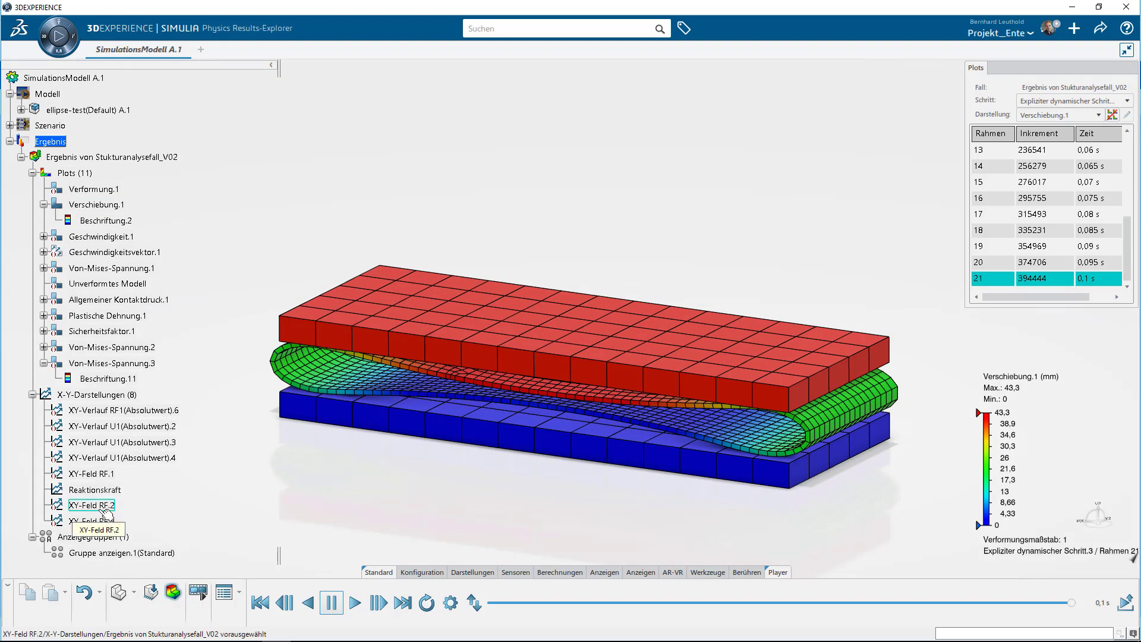
Plot the node 2553 Reaktionskraft curve over time and enlarge the plot window
{"action": "double_click", "coordinate": [106, 491]}
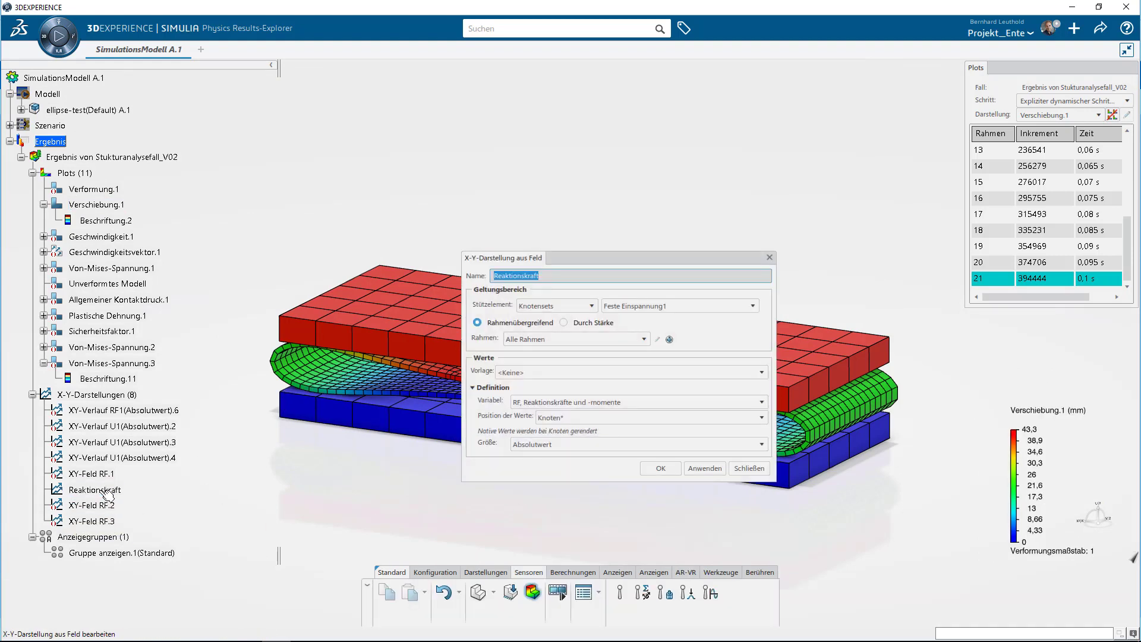
{"action": "left_click", "coordinate": [693, 466]}
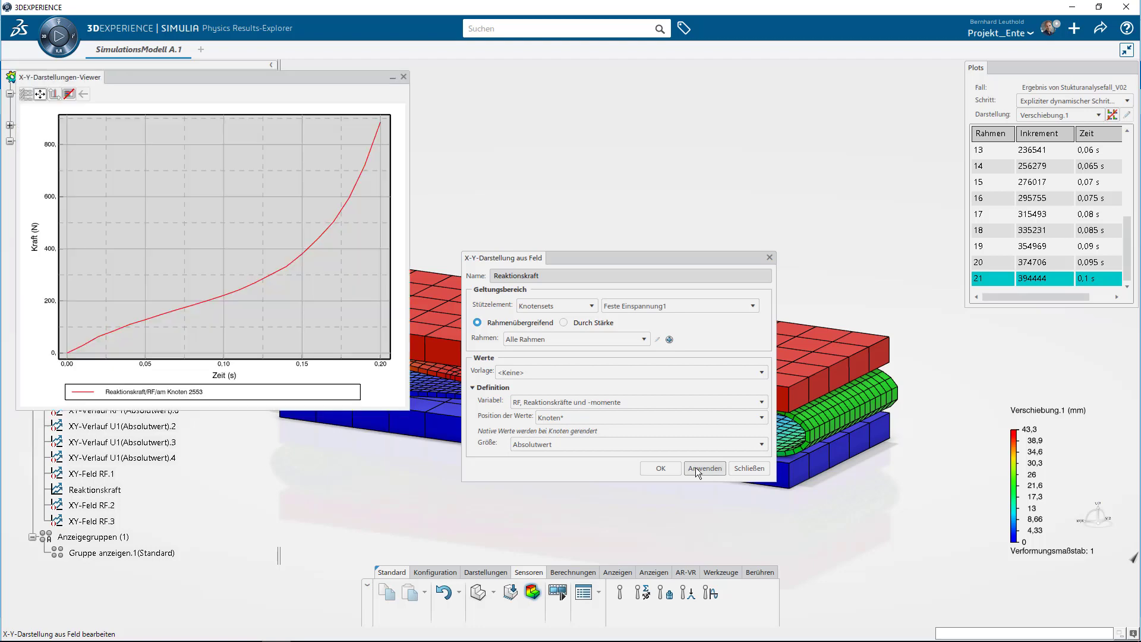
{"action": "left_click", "coordinate": [671, 468]}
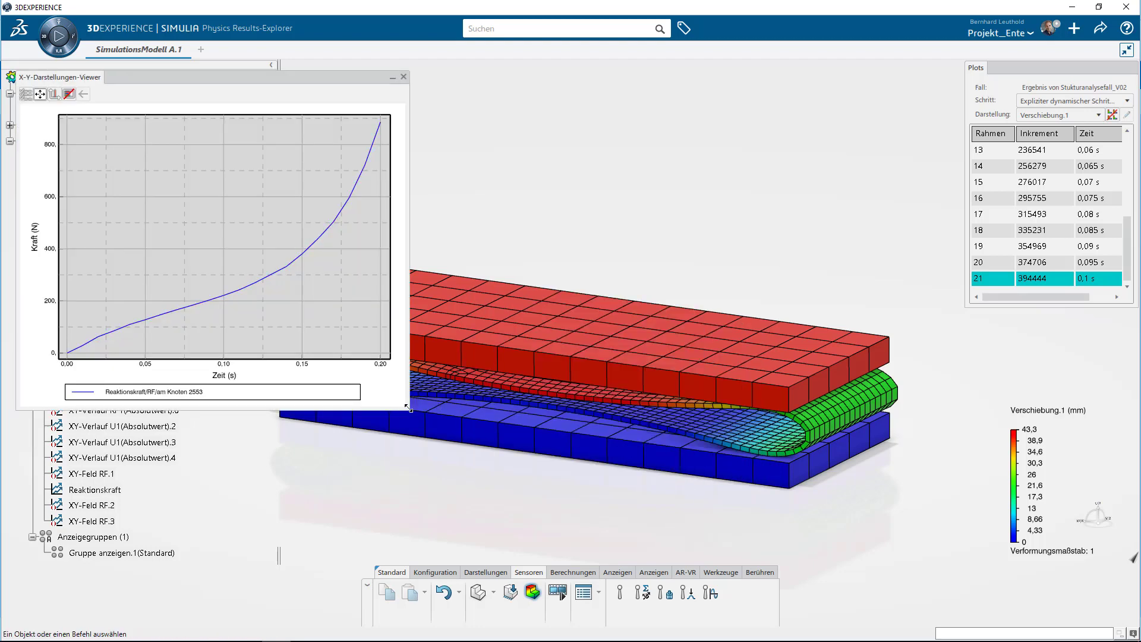
{"action": "left_click_drag", "start_coordinate": [409, 409], "coordinate": [444, 456]}
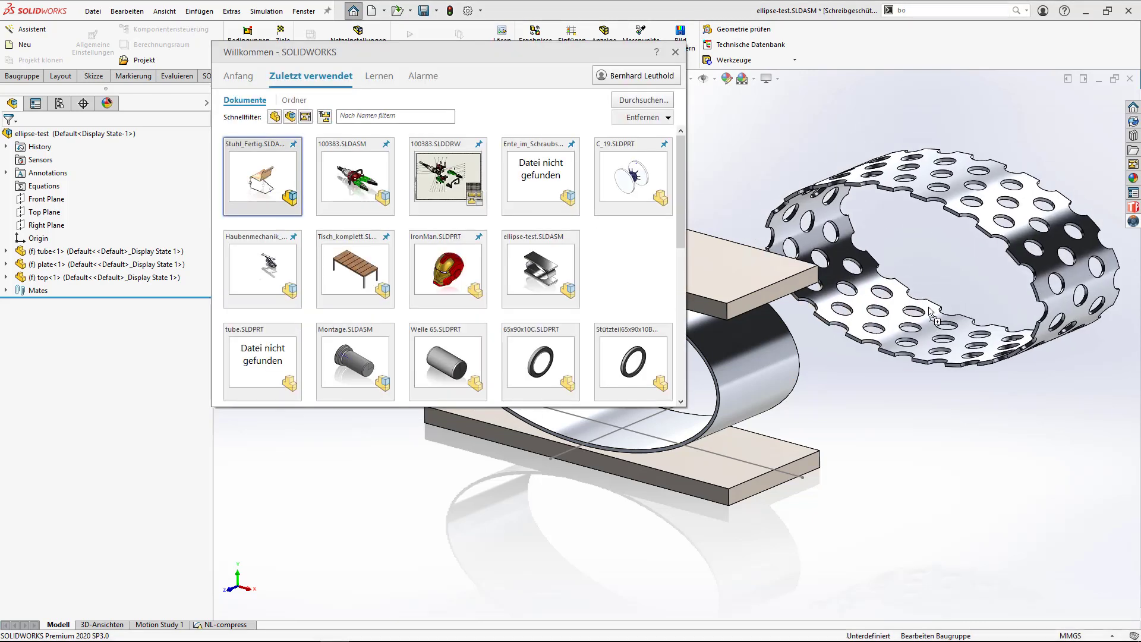
Insert tube_modifiziert at the assembly origin and suppress the original tube<1>
{"action": "left_click_drag", "start_coordinate": [930, 312], "coordinate": [930, 313]}
{"action": "left_click", "coordinate": [7, 290]}
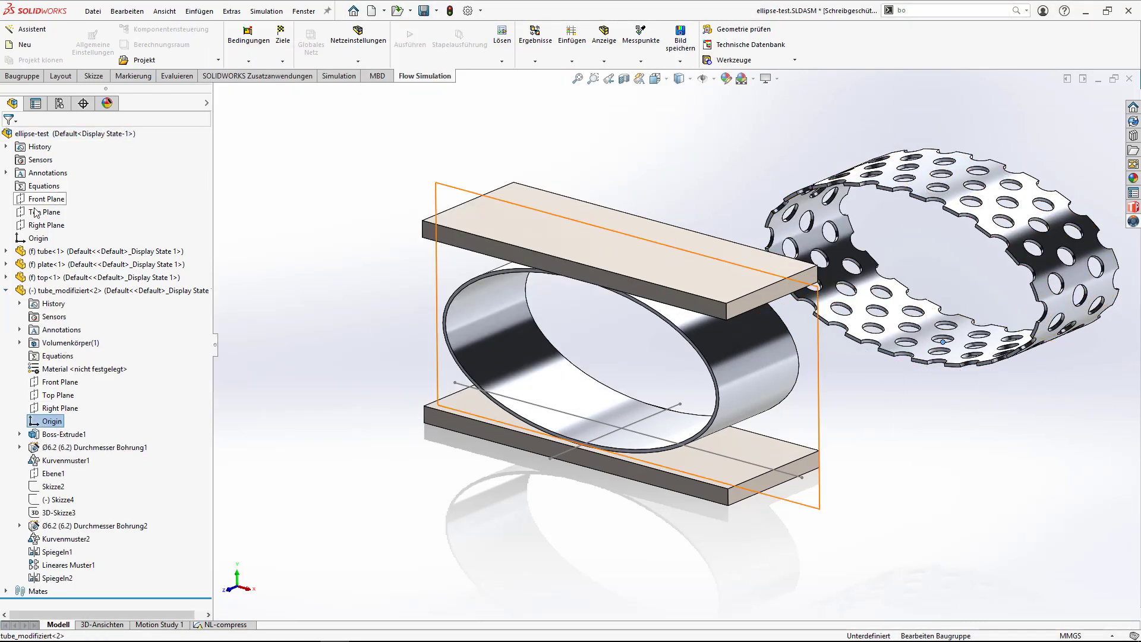
{"action": "left_click", "coordinate": [40, 239]}
{"action": "right_click", "coordinate": [84, 252]}
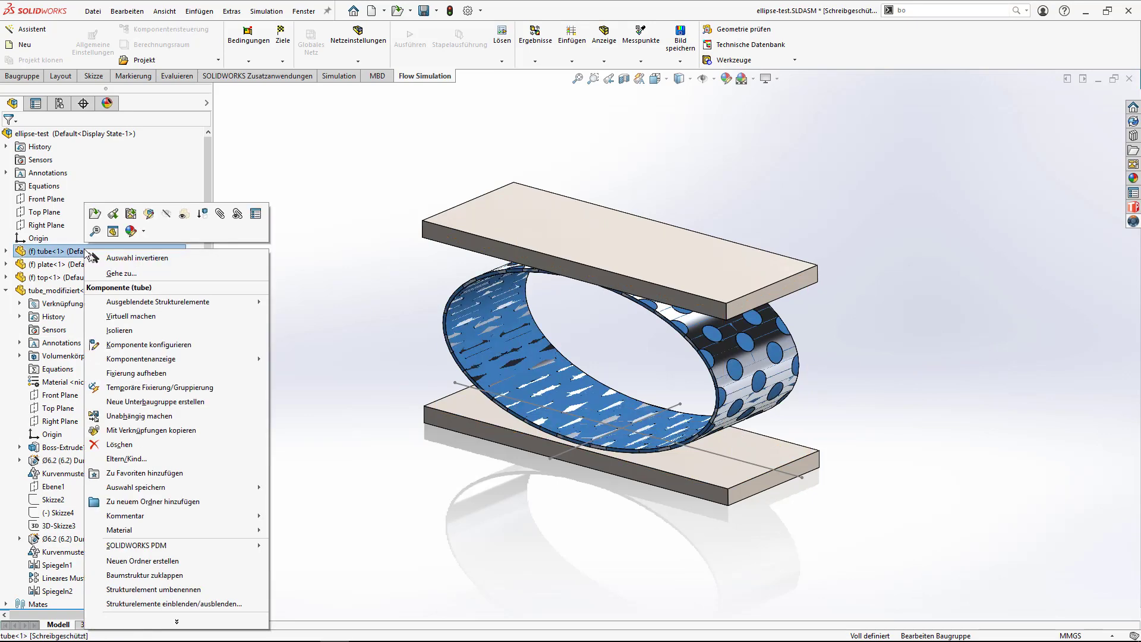
{"action": "left_click", "coordinate": [202, 214]}
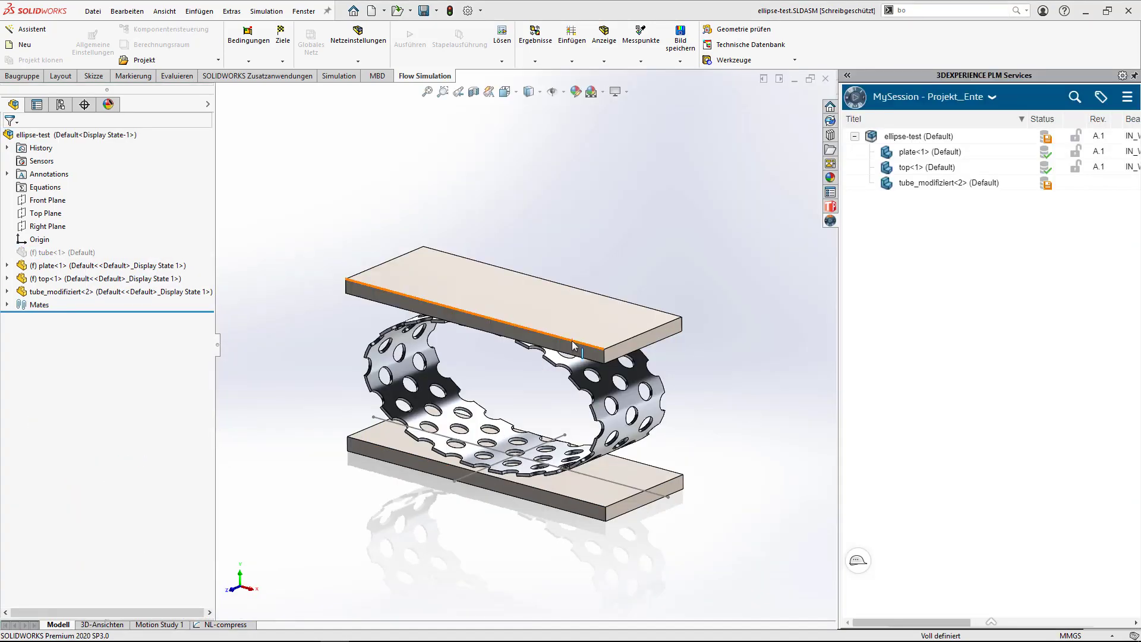
{"action": "scroll", "coordinate": [573, 346], "scroll_direction": "down", "scroll_amount": 2}
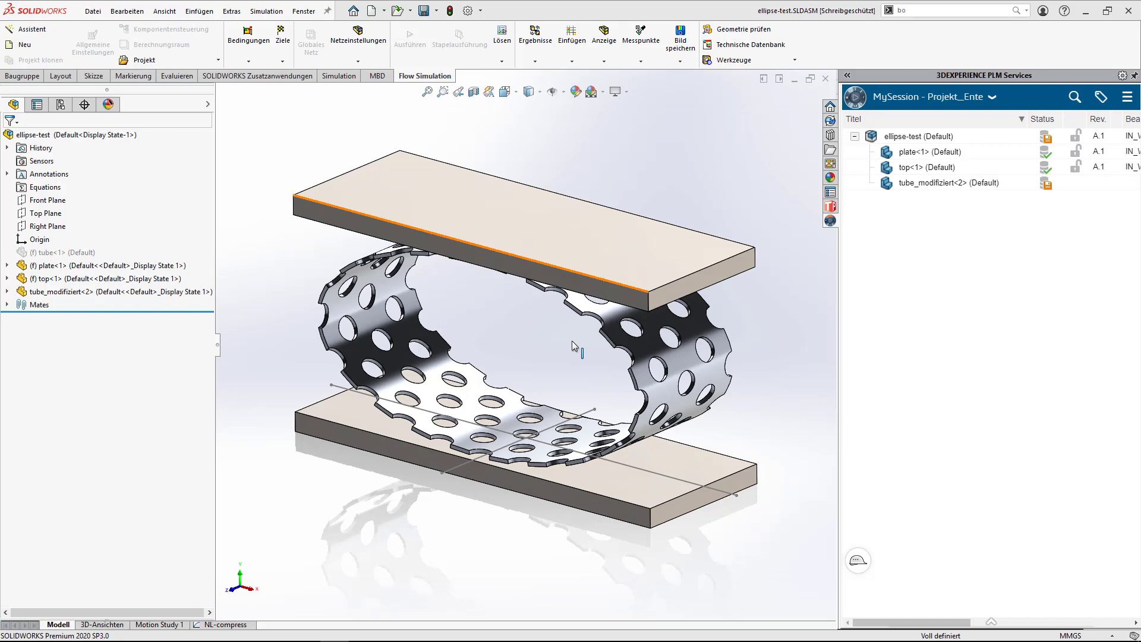
Reserve ellipse-test, save it to 3DEXPERIENCE, and open it in SIMULIA
{"action": "right_click", "coordinate": [921, 137]}
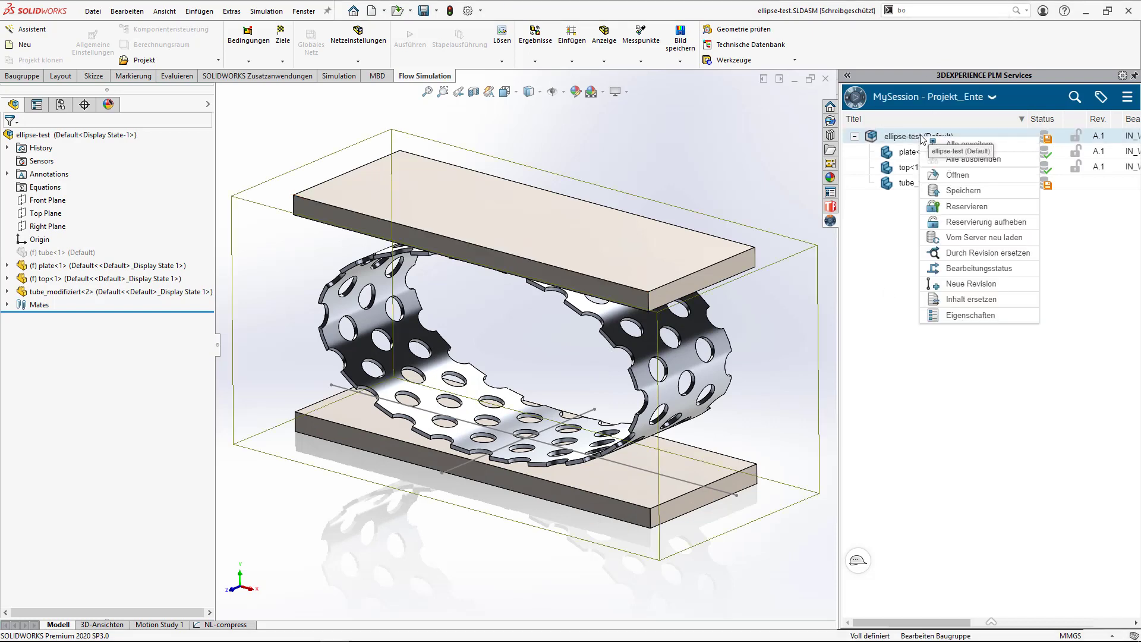
{"action": "left_click", "coordinate": [947, 208]}
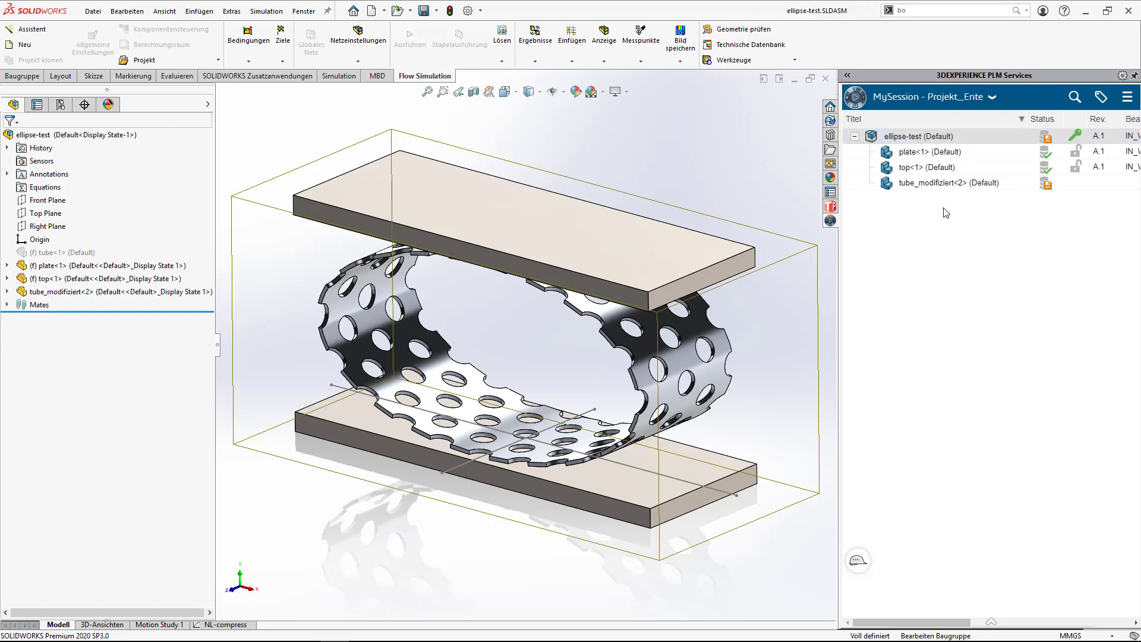
{"action": "right_click", "coordinate": [953, 135]}
{"action": "left_click", "coordinate": [979, 190]}
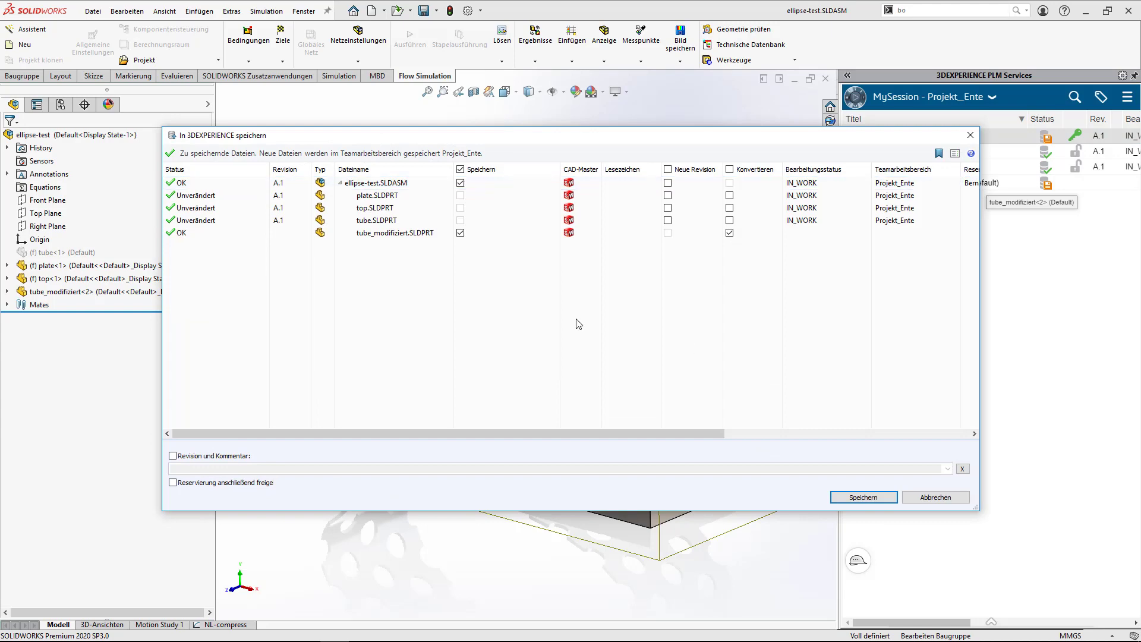
{"action": "left_click", "coordinate": [860, 499]}
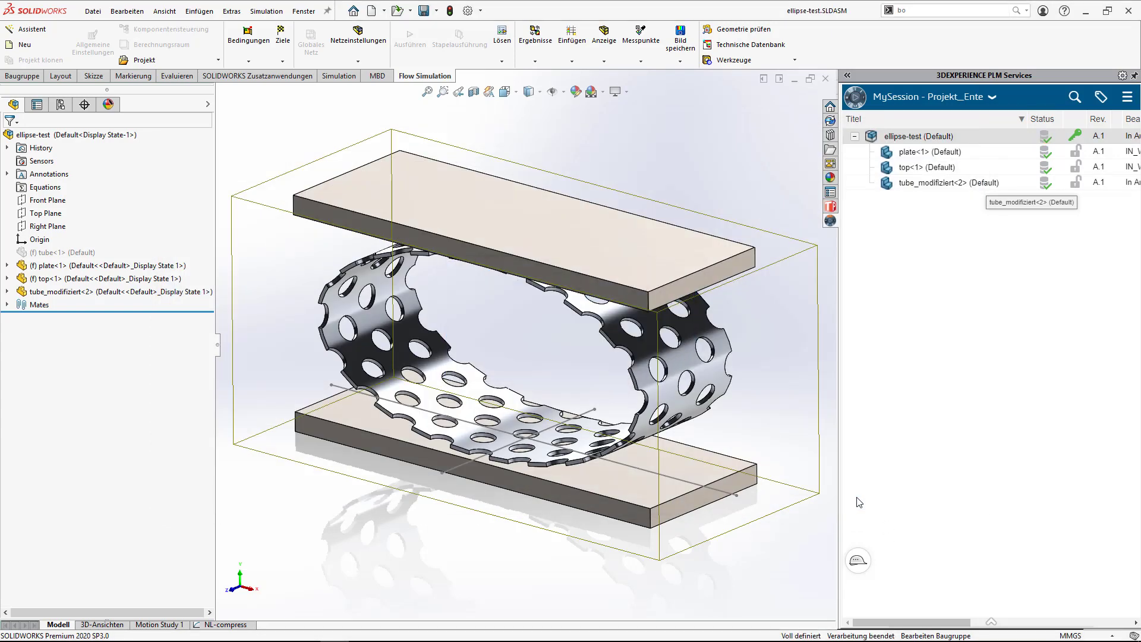
{"action": "right_click", "coordinate": [926, 138]}
{"action": "left_click", "coordinate": [981, 223]}
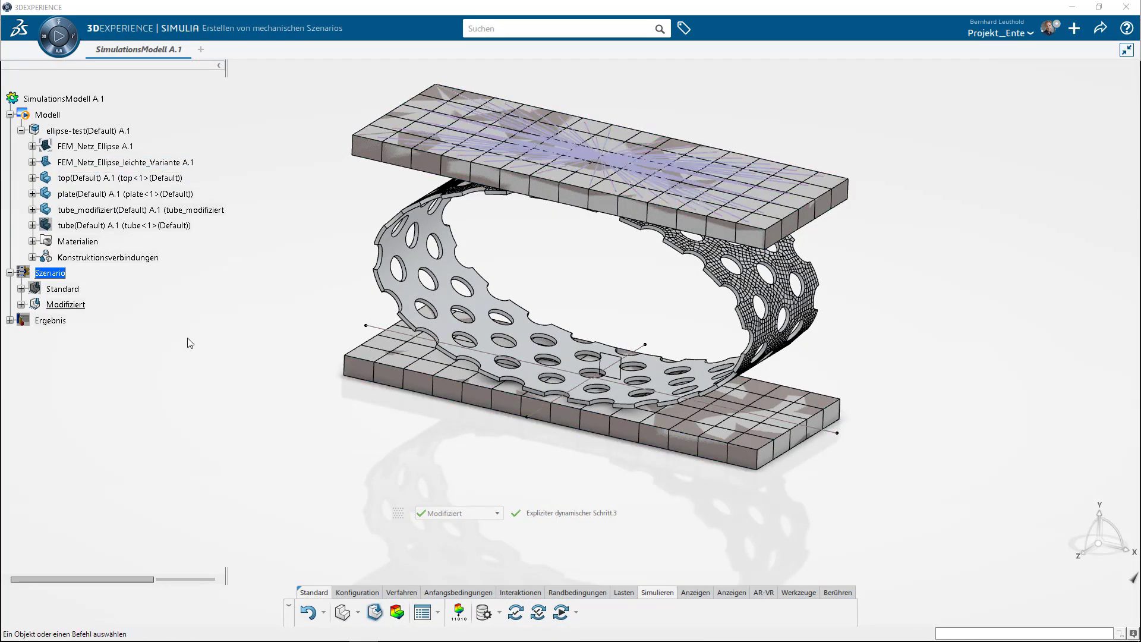
Open the Modifiziert results, play the perforated tube's displacement animation, and expand Ergebnis
{"action": "left_click", "coordinate": [21, 305]}
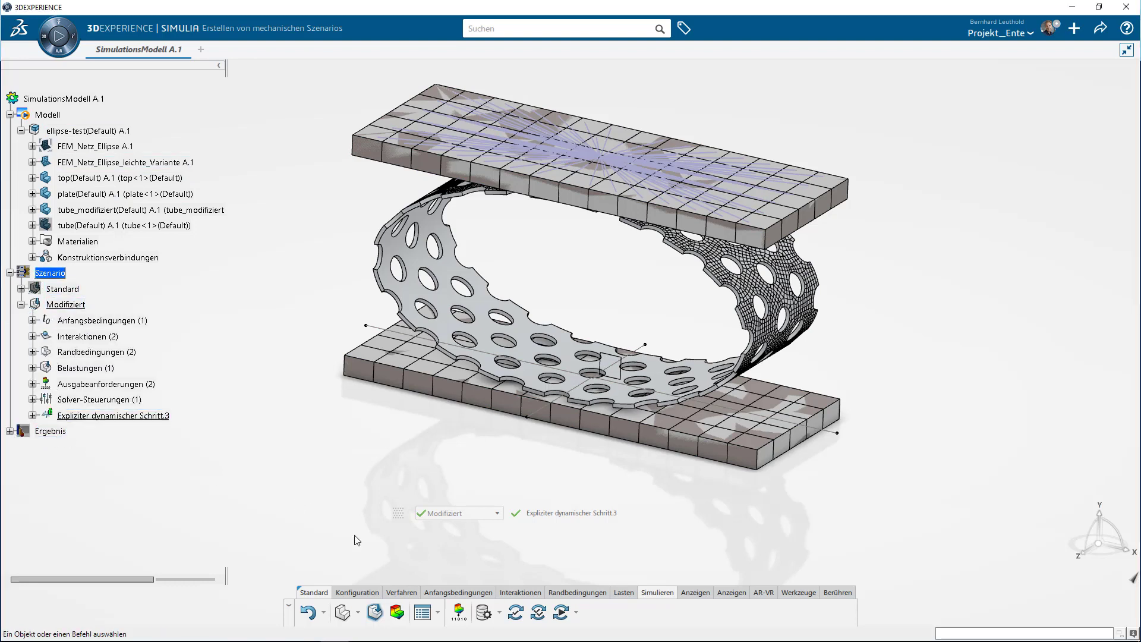
{"action": "left_click", "coordinate": [399, 613]}
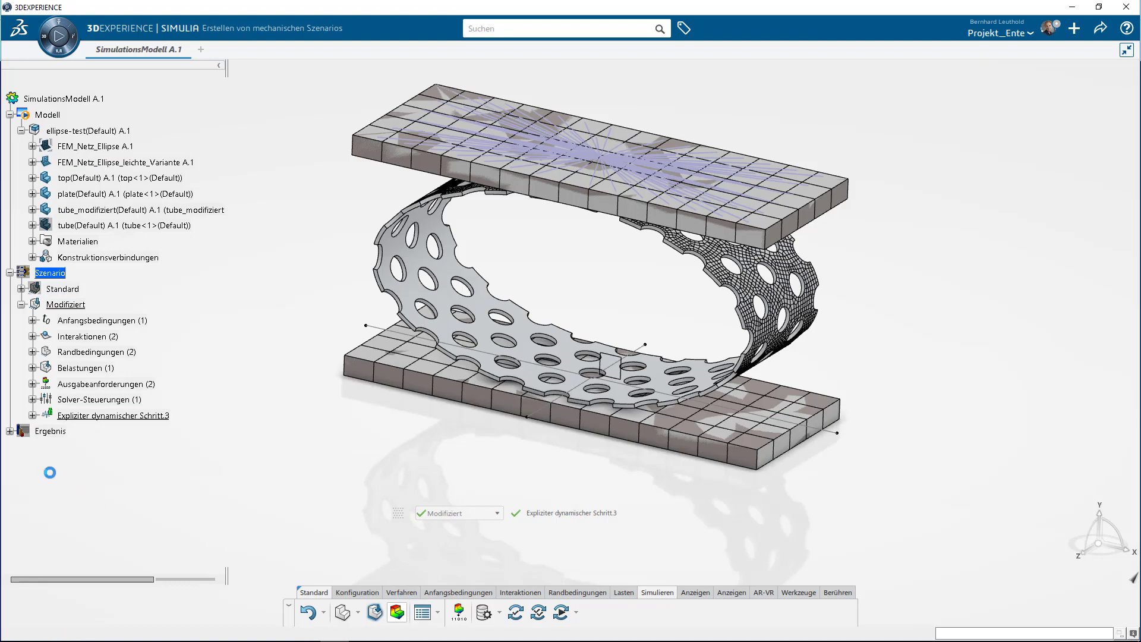
{"action": "mouse_move", "coordinate": [541, 460]}
{"action": "middle_mouse_down"}
{"action": "mouse_move", "coordinate": [547, 438]}
{"action": "mouse_move", "coordinate": [657, 438]}
{"action": "mouse_move", "coordinate": [634, 469]}
{"action": "middle_mouse_up"}
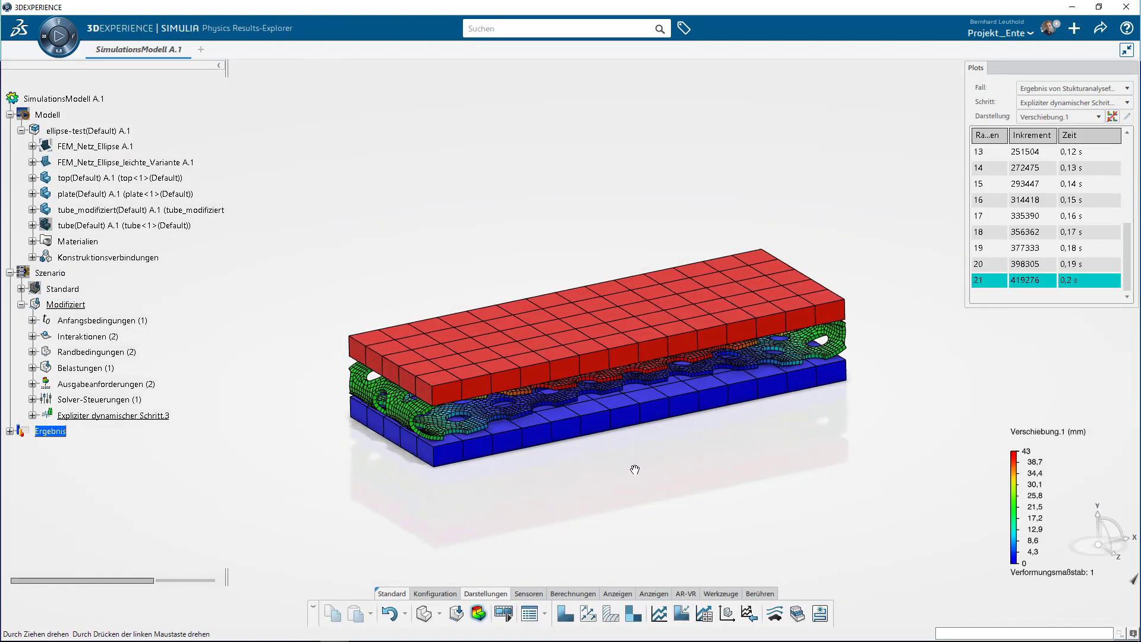
{"action": "left_click", "coordinate": [499, 616]}
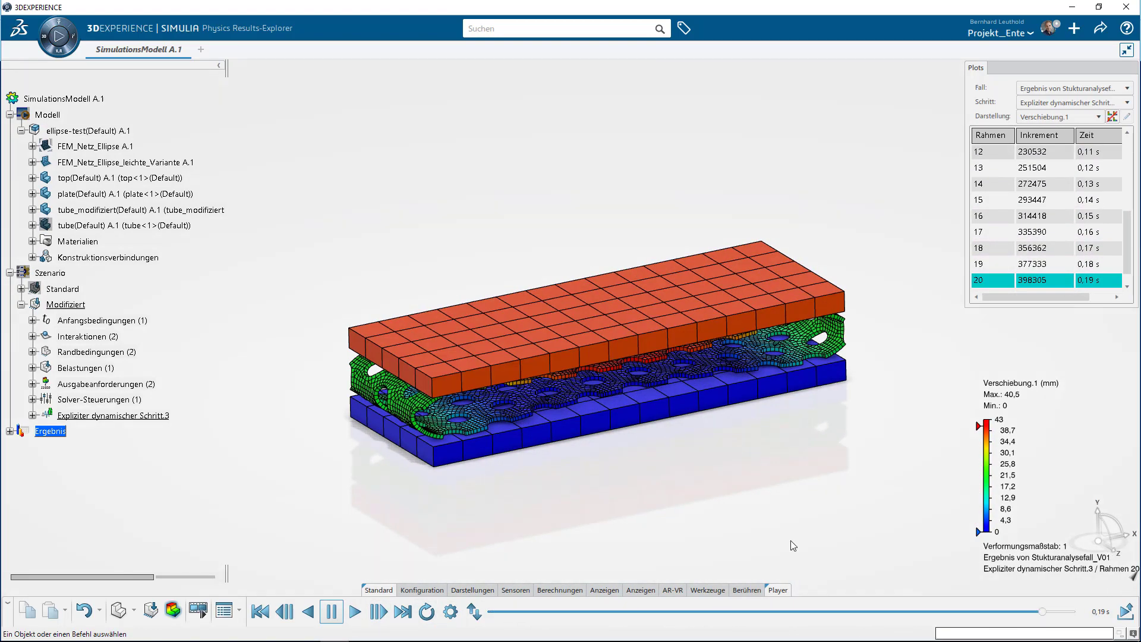
{"action": "middle_click_drag", "start_coordinate": [575, 448], "coordinate": [580, 430]}
{"action": "scroll", "coordinate": [580, 430], "scroll_direction": "up", "scroll_amount": 2}
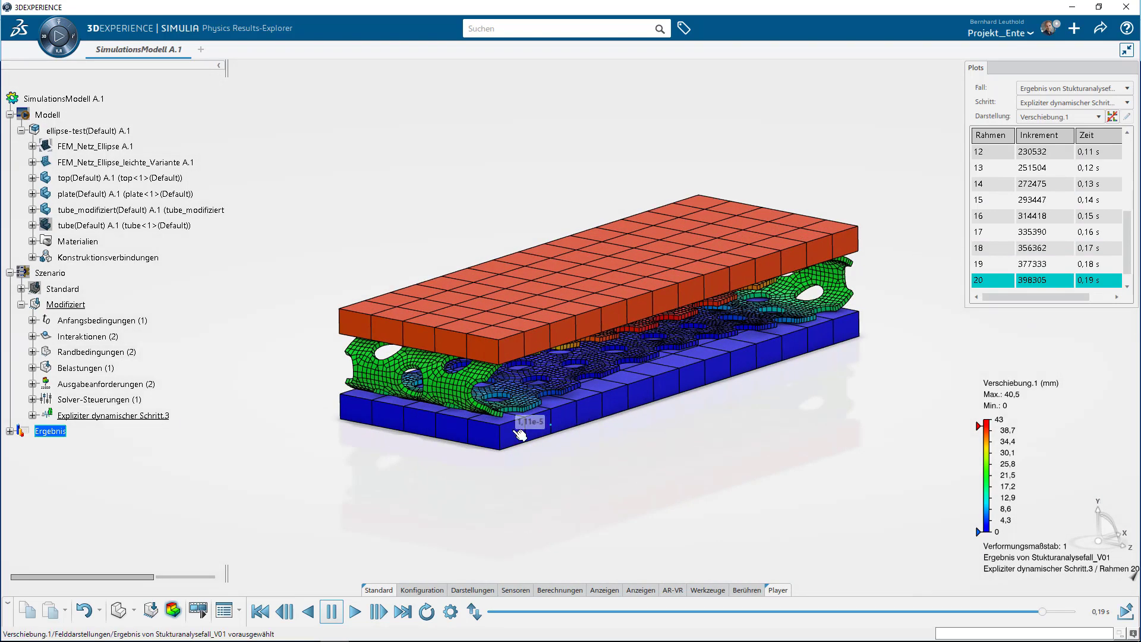
{"action": "left_click", "coordinate": [10, 432]}
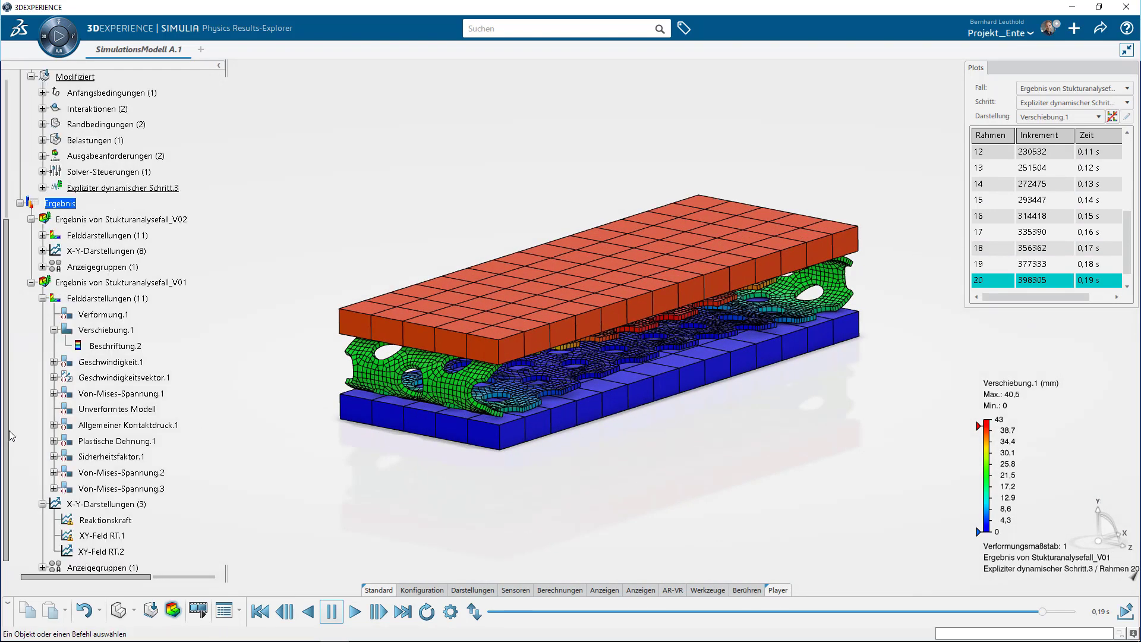
Plot the XY-Feld RT.2 reaction-force curve, rising to about 650 N at 0.2 s
{"action": "double_click", "coordinate": [102, 552]}
{"action": "left_click", "coordinate": [706, 470]}
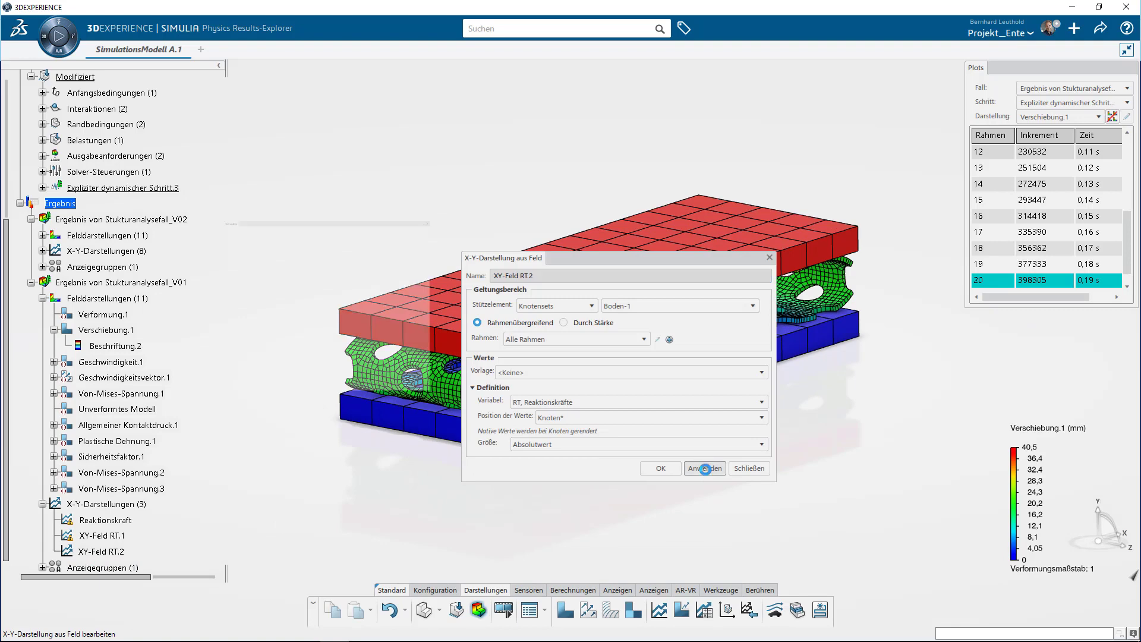
{"action": "left_click", "coordinate": [662, 468]}
{"action": "scroll", "coordinate": [701, 422], "scroll_direction": "down", "scroll_amount": 3}
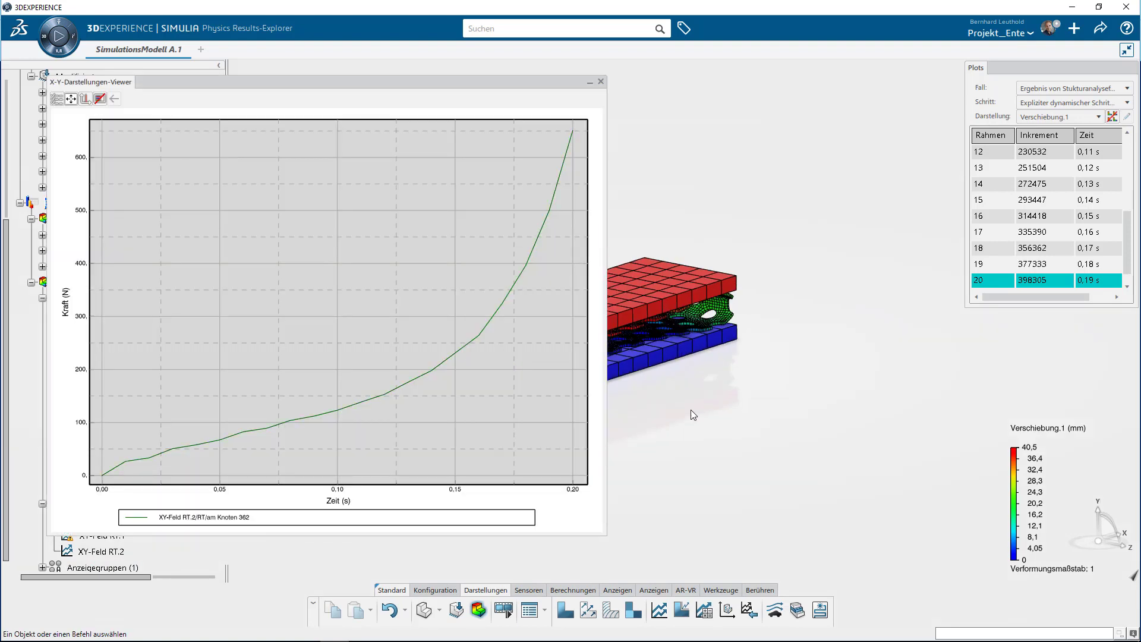
{"action": "middle_click_drag", "start_coordinate": [697, 355], "coordinate": [743, 402]}
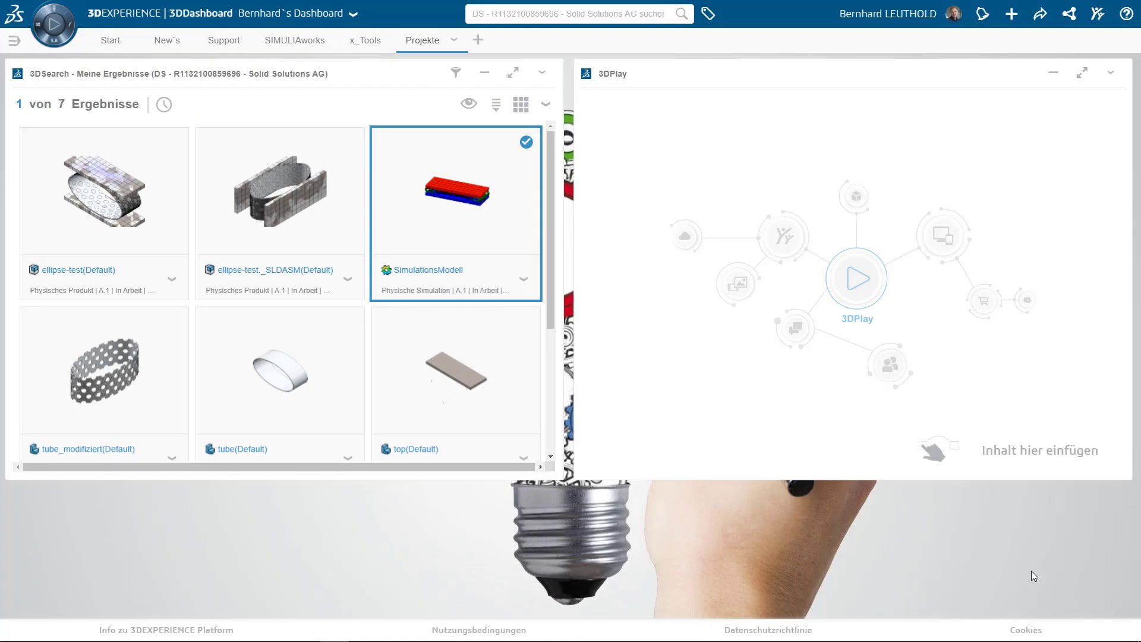
Load SimulationsModell into 3DPlay and play the Modifiziert Verschiebung.1 displacement animation
{"action": "left_click_drag", "start_coordinate": [456, 196], "coordinate": [849, 246]}
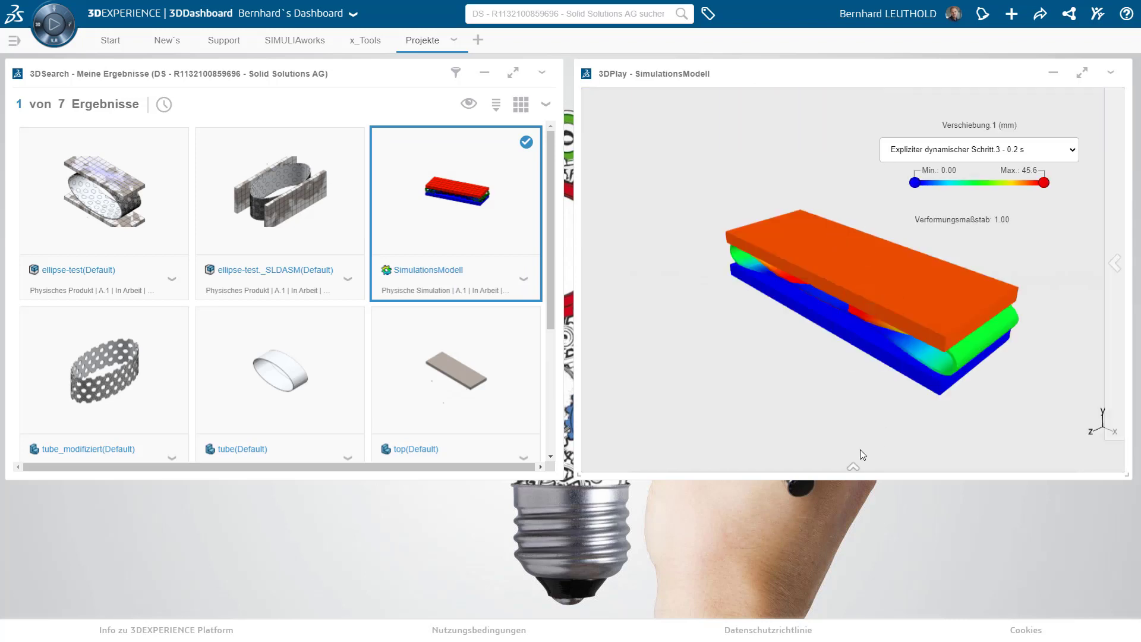
{"action": "left_click", "coordinate": [853, 467]}
{"action": "left_click", "coordinate": [643, 458]}
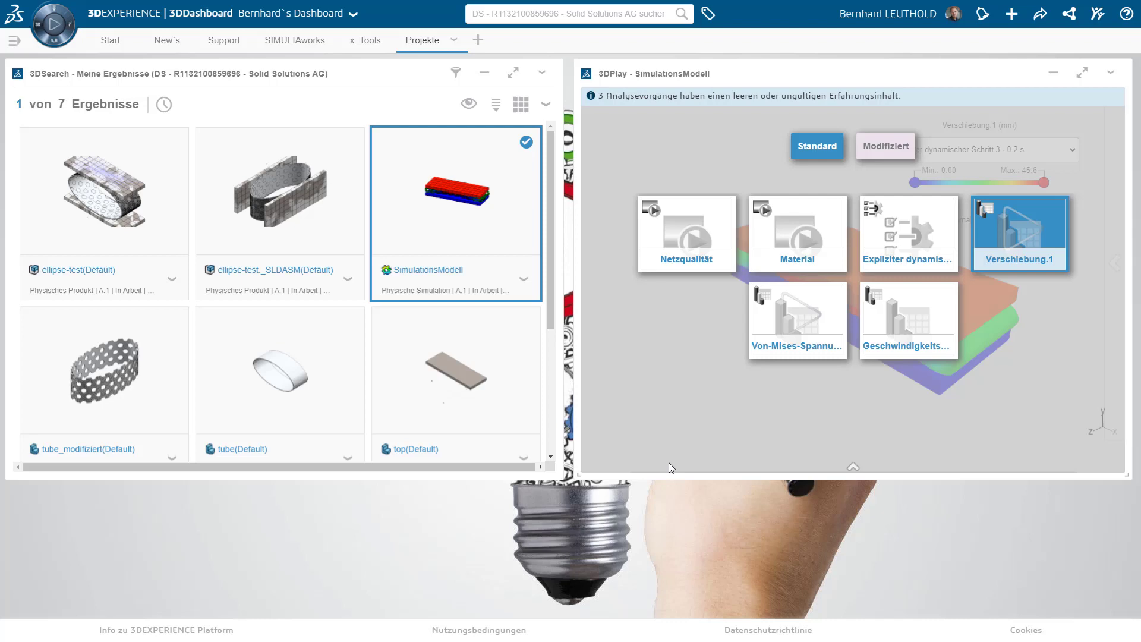
{"action": "left_click", "coordinate": [885, 147]}
{"action": "left_click", "coordinate": [1034, 266]}
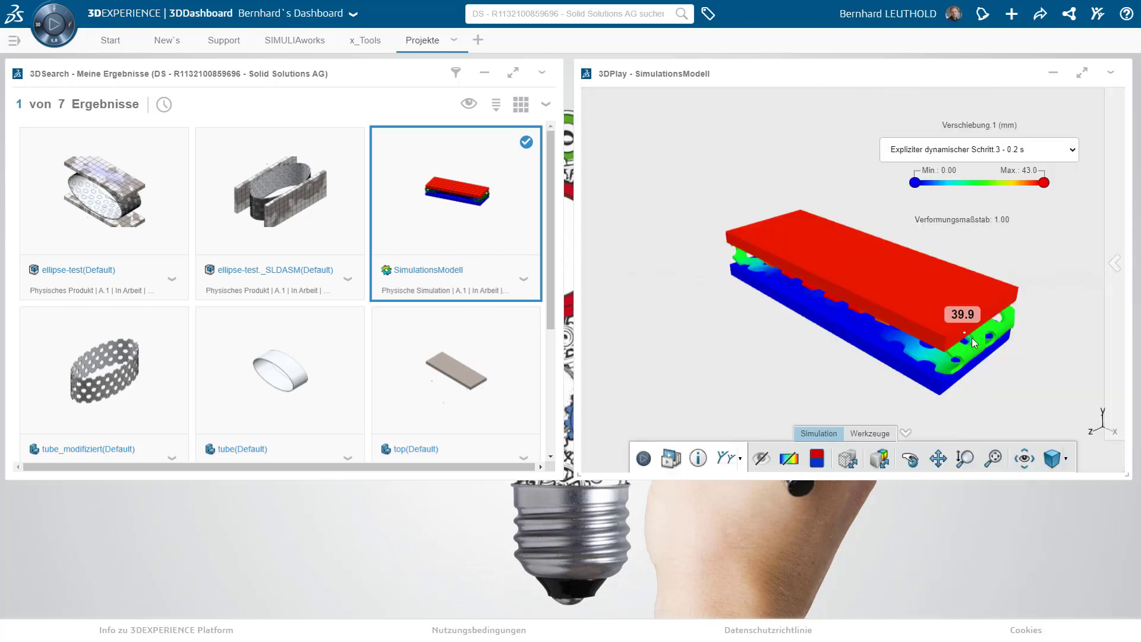
{"action": "left_click_drag", "start_coordinate": [972, 338], "coordinate": [661, 444]}
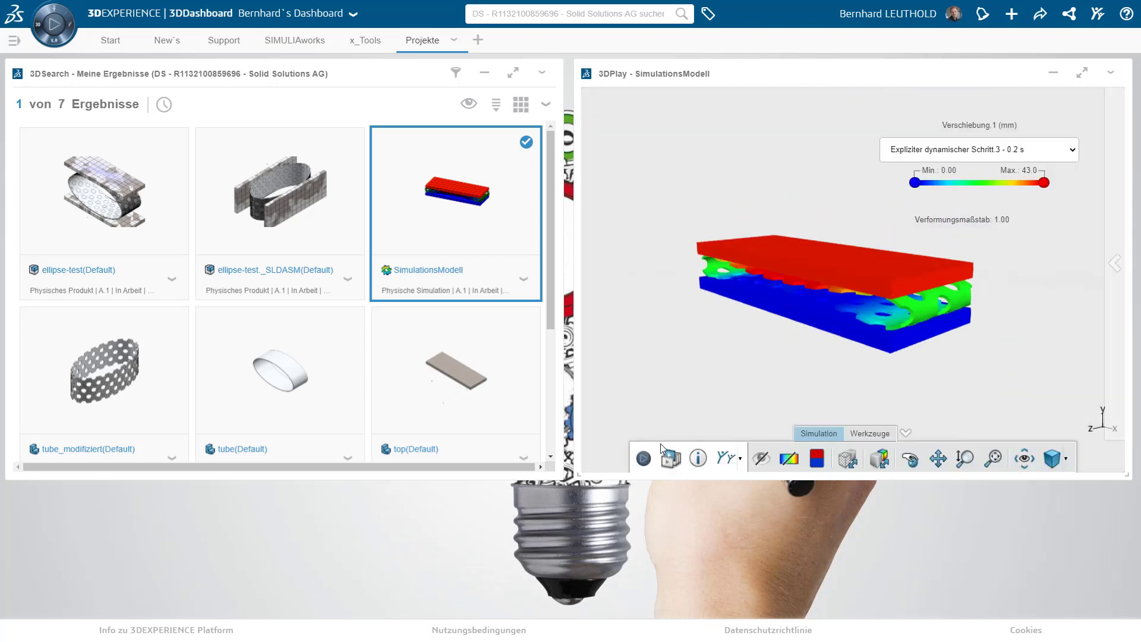
{"action": "left_click", "coordinate": [644, 458]}
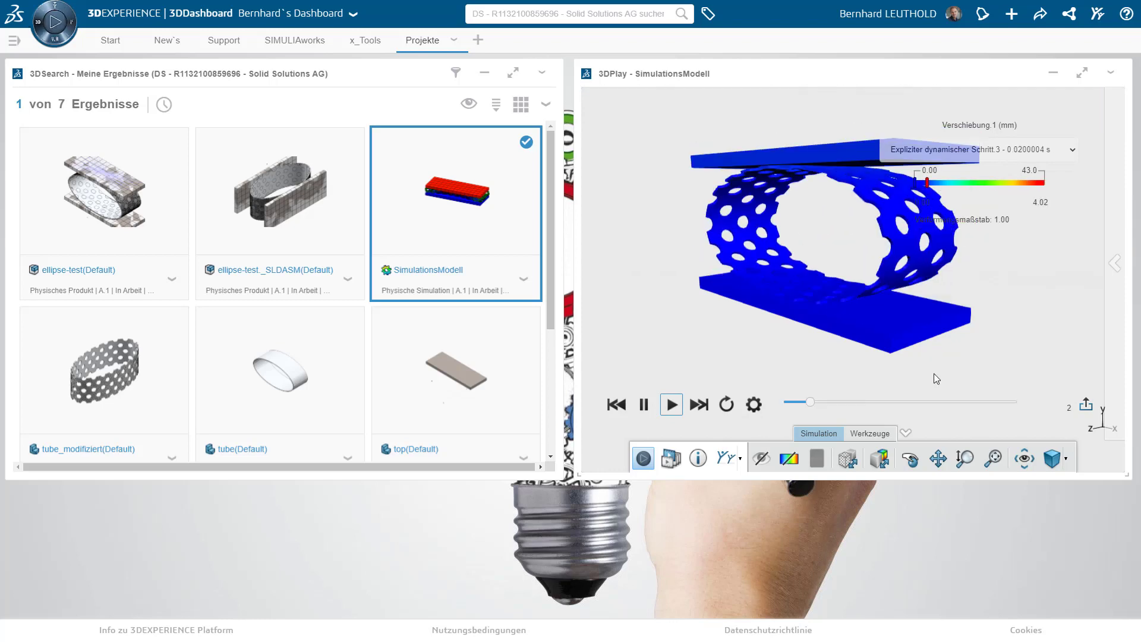